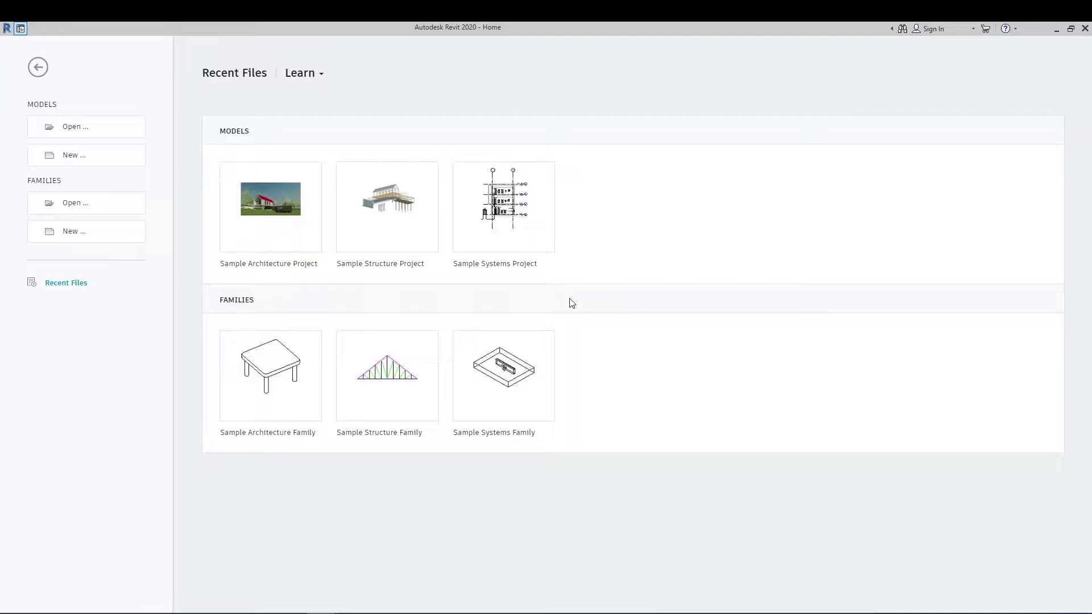
Close the start screen and browse Revit's bundled Samples folder from File > Open.
{"action": "left_click", "coordinate": [21, 30]}
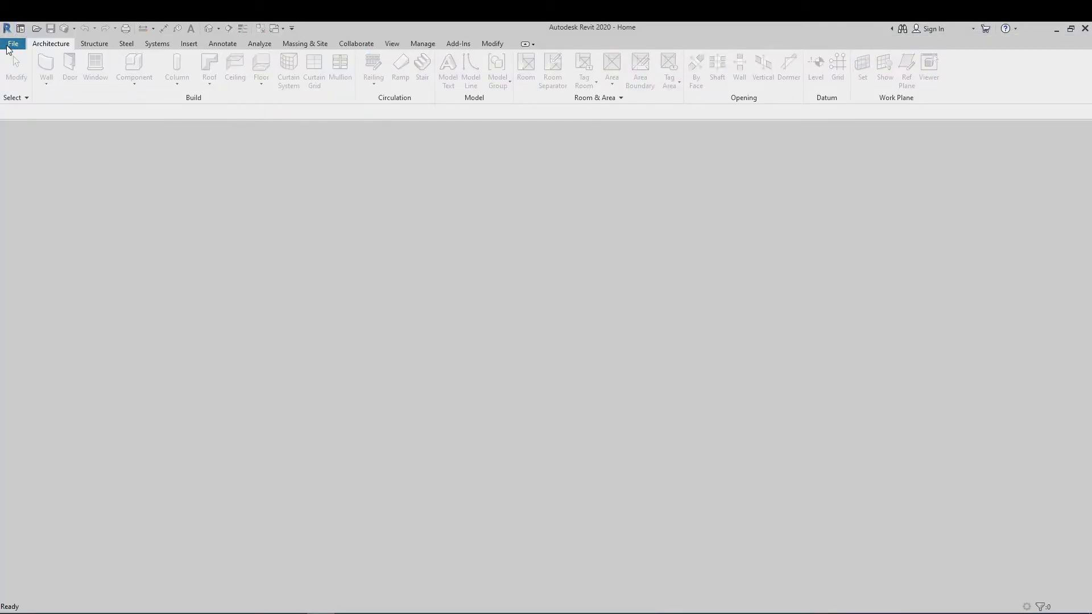
{"action": "left_click", "coordinate": [13, 44]}
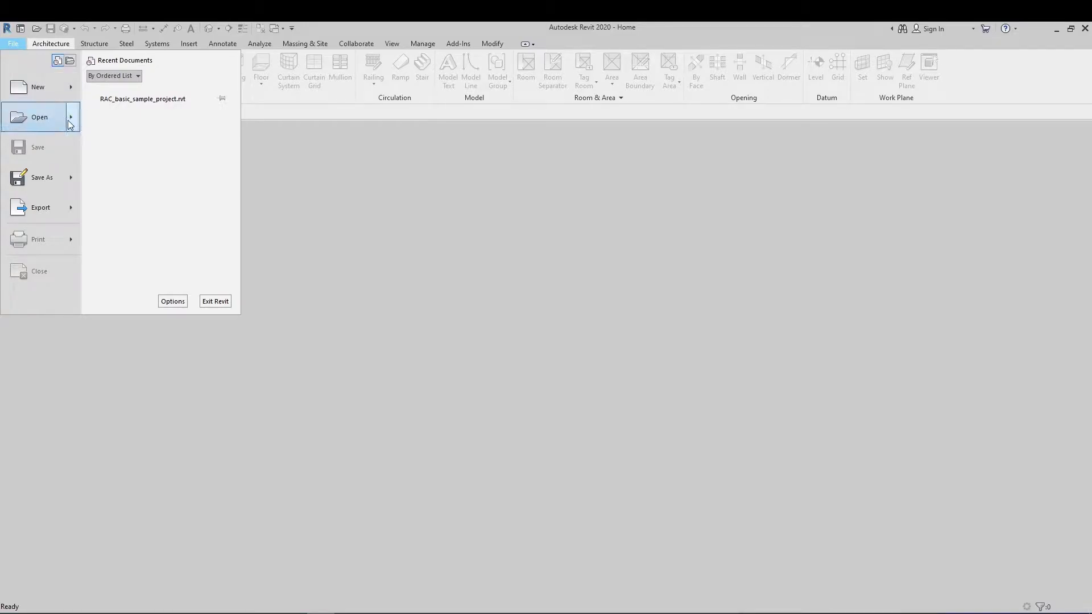
{"action": "mouse_move", "coordinate": [71, 118]}
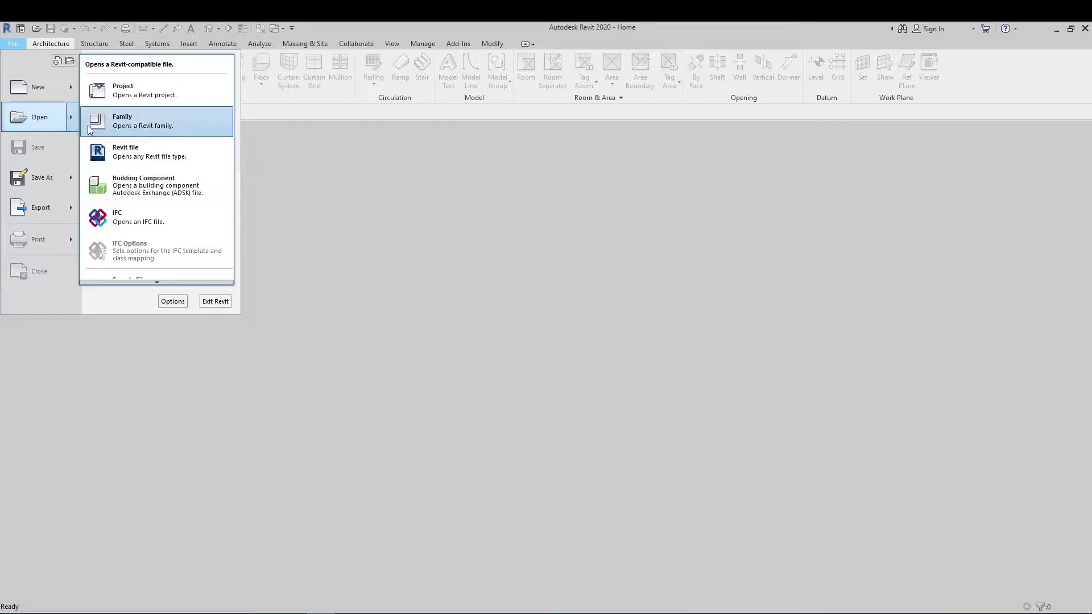
{"action": "scroll", "coordinate": [127, 280], "scroll_direction": "down", "scroll_amount": 1}
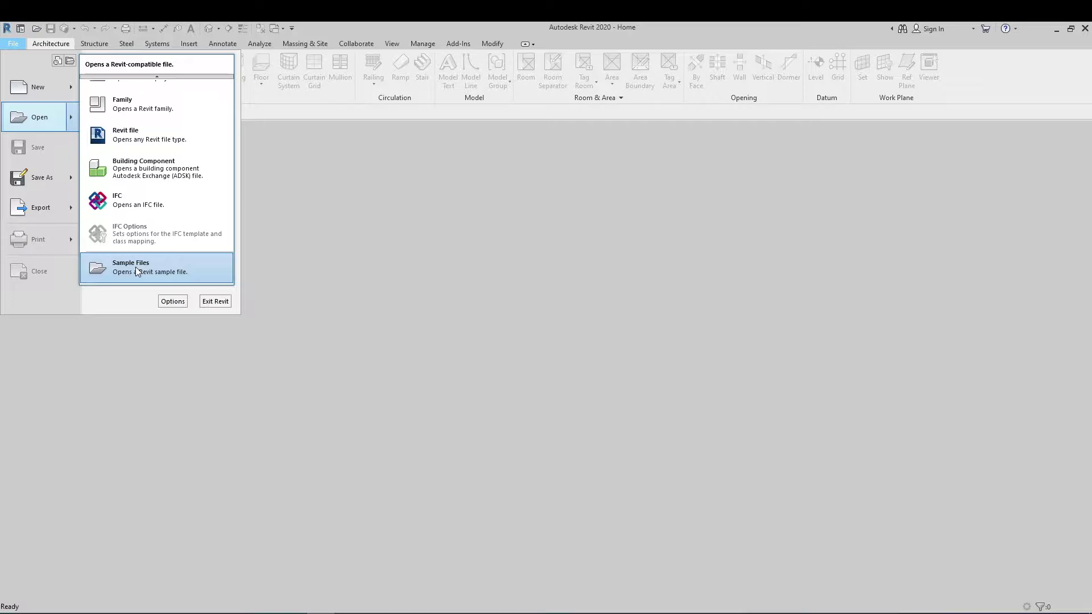
{"action": "left_click", "coordinate": [135, 267]}
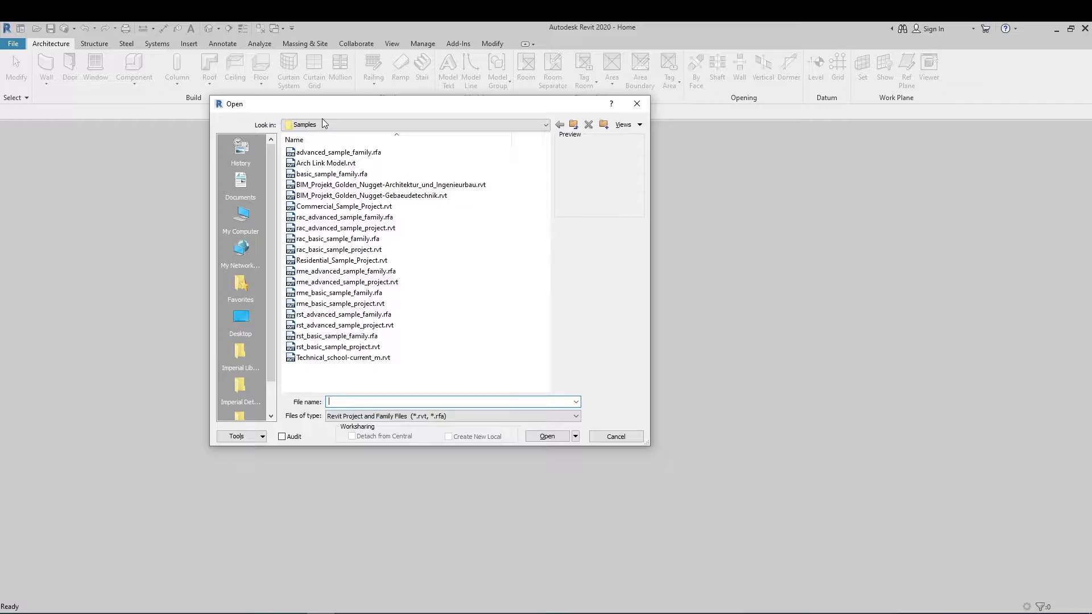
Choose rac_basic_sample_project.rvt in the Samples folder and open it.
{"action": "left_click", "coordinate": [361, 239]}
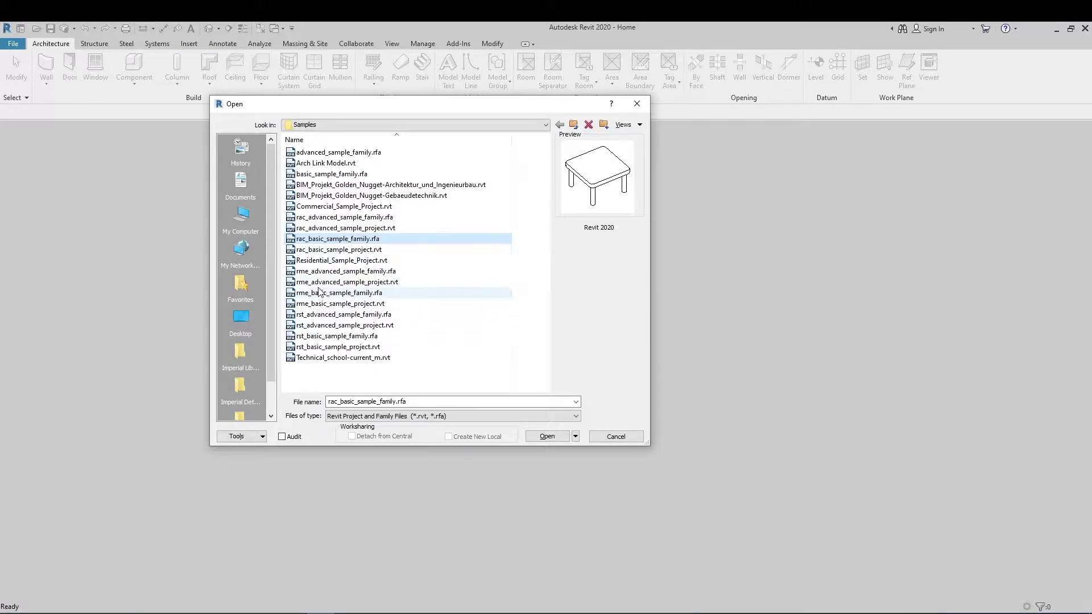
{"action": "left_click", "coordinate": [321, 250]}
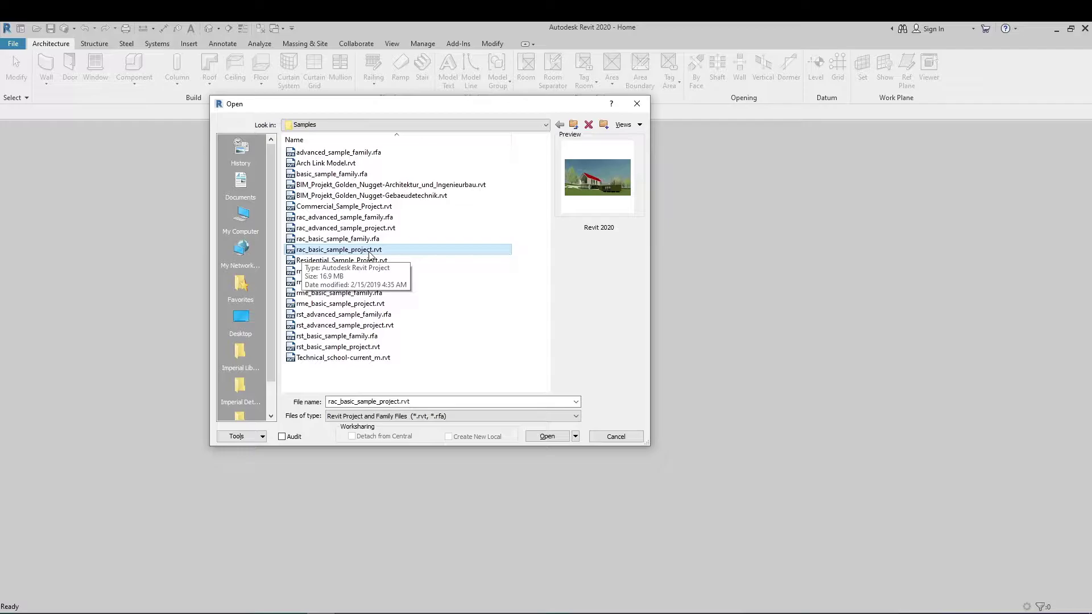
{"action": "left_click", "coordinate": [547, 435]}
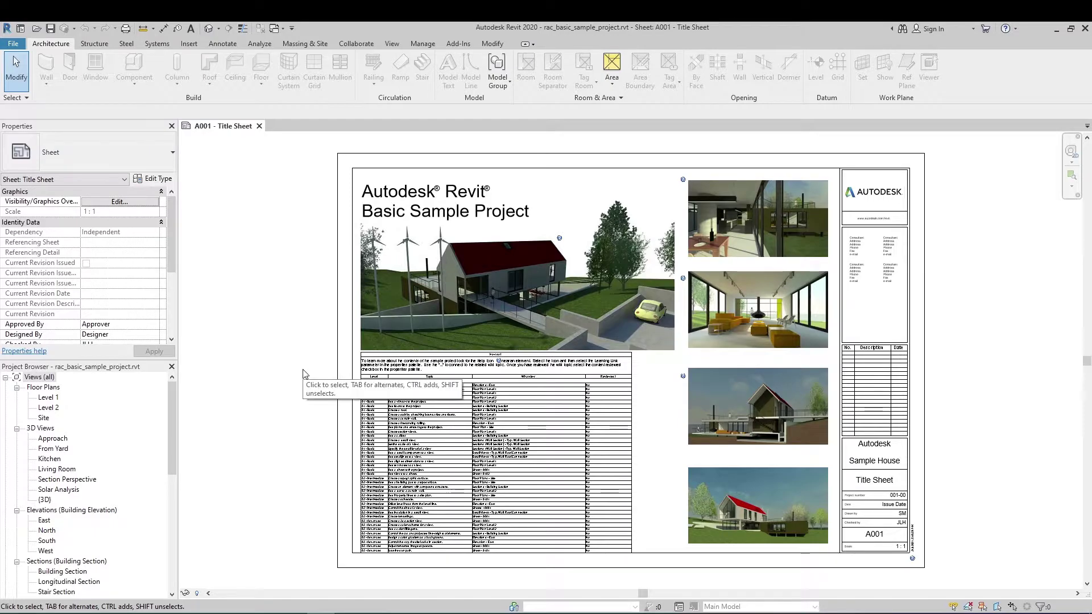
Switch to the default 3D view, orbit toward the kitchen, and select the island casework.
{"action": "left_click", "coordinate": [212, 28]}
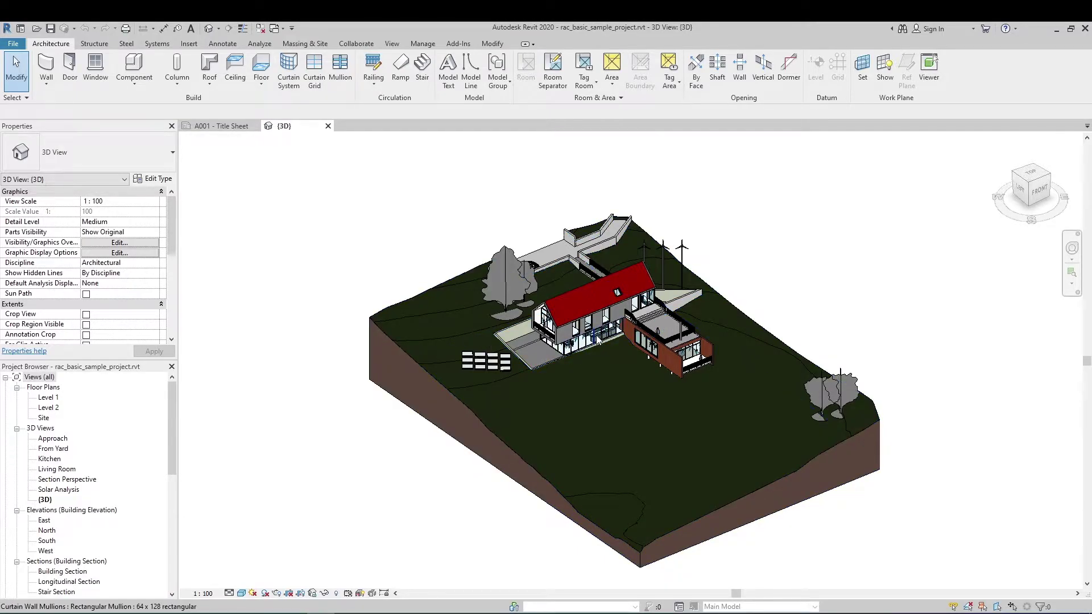
{"action": "scroll", "coordinate": [596, 336], "scroll_direction": "up", "scroll_amount": 8}
{"action": "scroll", "coordinate": [596, 335], "scroll_direction": "up", "scroll_amount": 4}
{"action": "scroll", "coordinate": [596, 335], "scroll_direction": "up", "scroll_amount": 3}
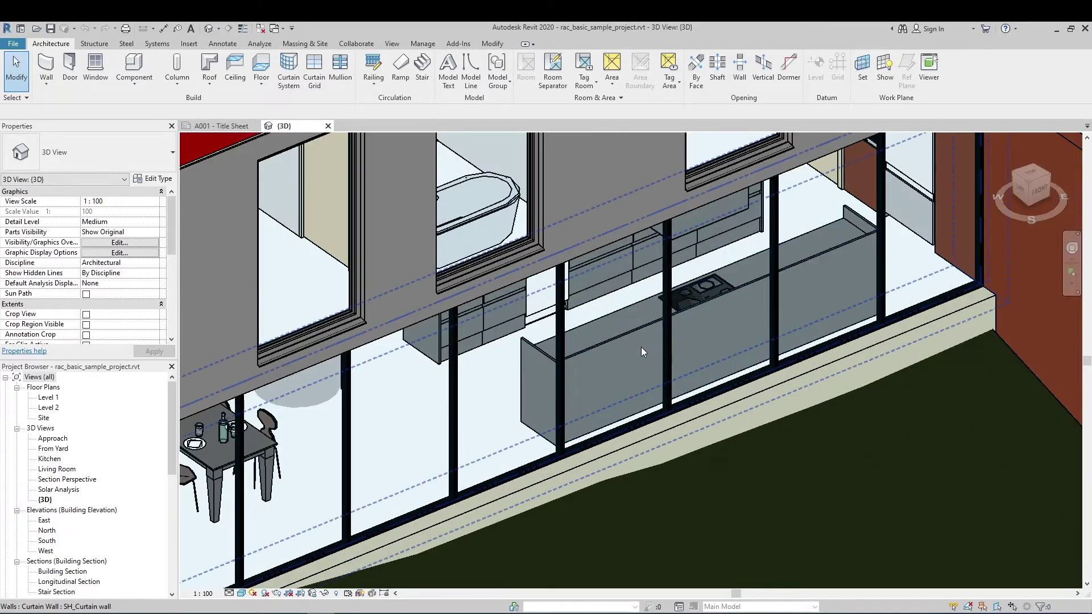
{"action": "scroll", "coordinate": [641, 348], "scroll_direction": "down", "scroll_amount": 1}
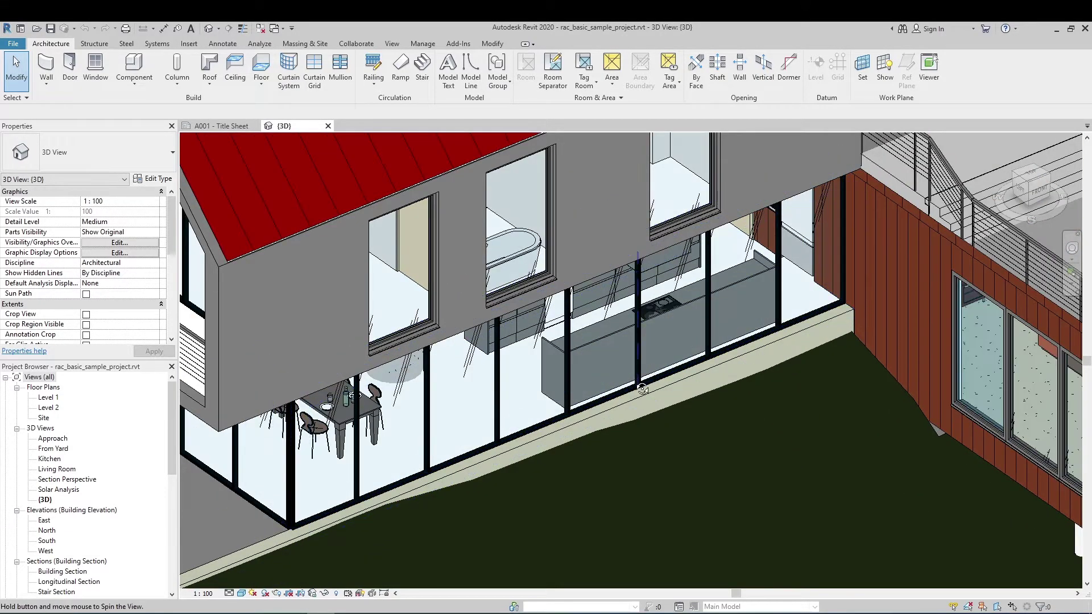
{"action": "mouse_move", "coordinate": [634, 380]}
{"action": "middle_mouse_down", "text": "shift"}
{"action": "mouse_move", "coordinate": [629, 372]}
{"action": "mouse_move", "coordinate": [633, 381]}
{"action": "middle_mouse_up", "text": "shift"}
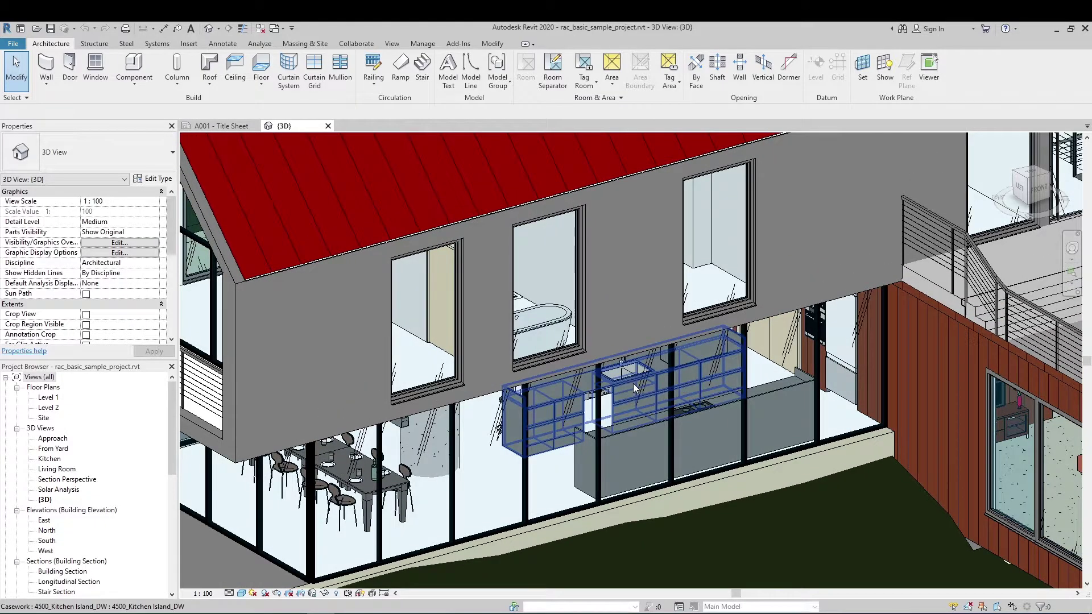
{"action": "left_click", "coordinate": [635, 386]}
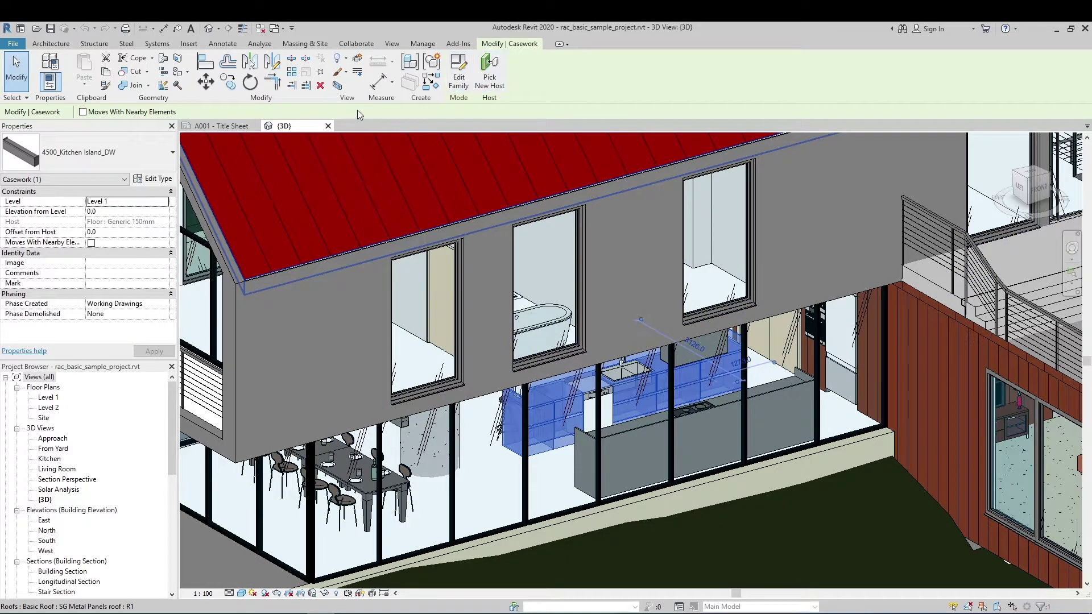
Isolate the selected kitchen island, deselect it, and centre it in the 3D view.
{"action": "left_click", "coordinate": [338, 85]}
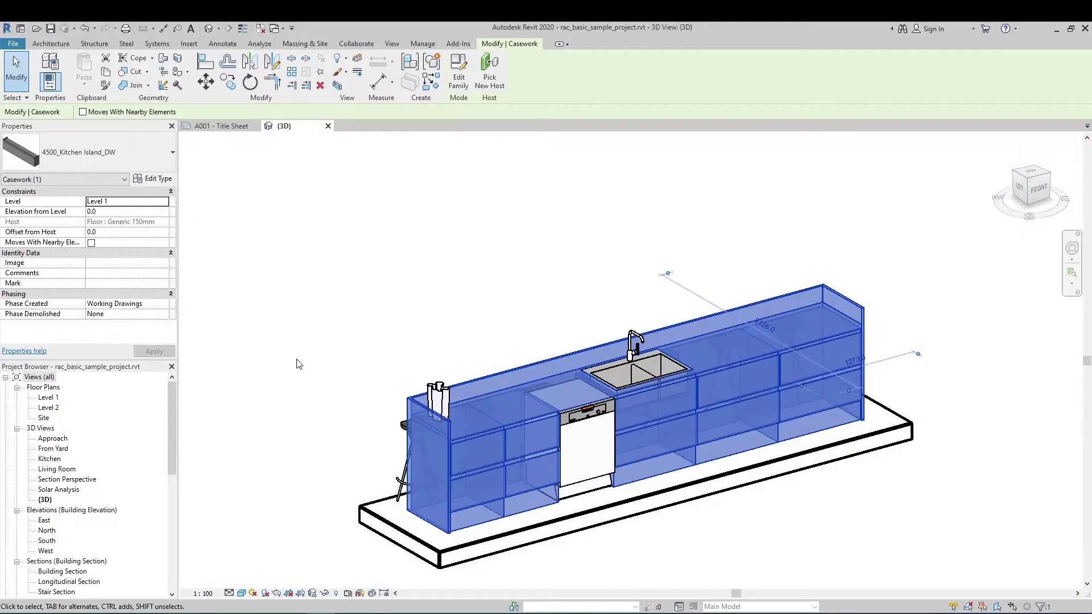
{"action": "left_click", "coordinate": [349, 337]}
{"action": "scroll", "coordinate": [380, 370], "scroll_direction": "down", "scroll_amount": 1}
{"action": "scroll", "coordinate": [393, 366], "scroll_direction": "down", "scroll_amount": 1}
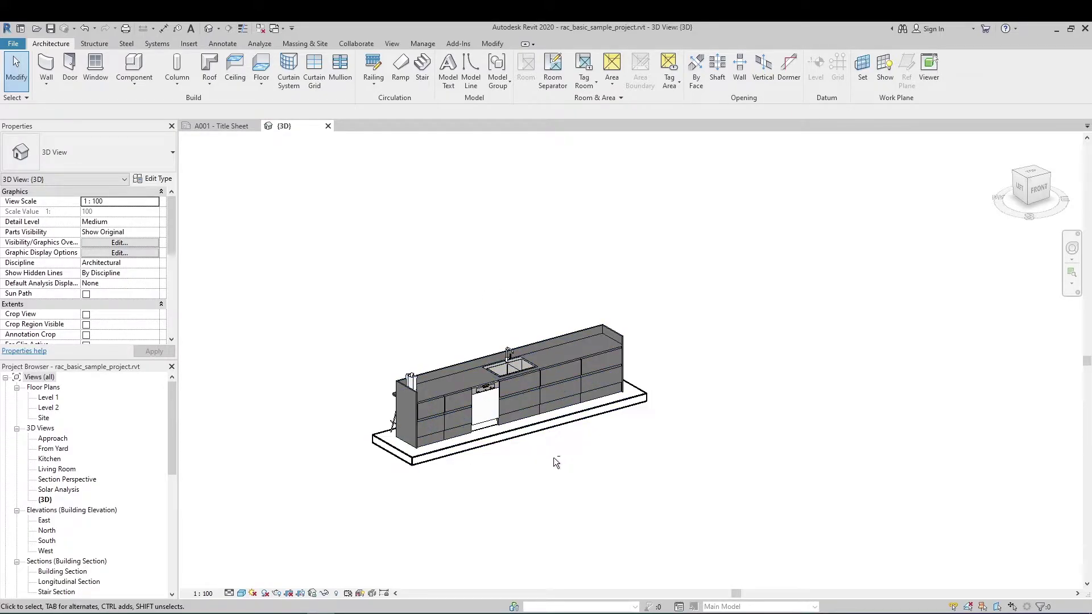
{"action": "middle_click_drag", "start_coordinate": [556, 458], "coordinate": [565, 464], "text": "shift"}
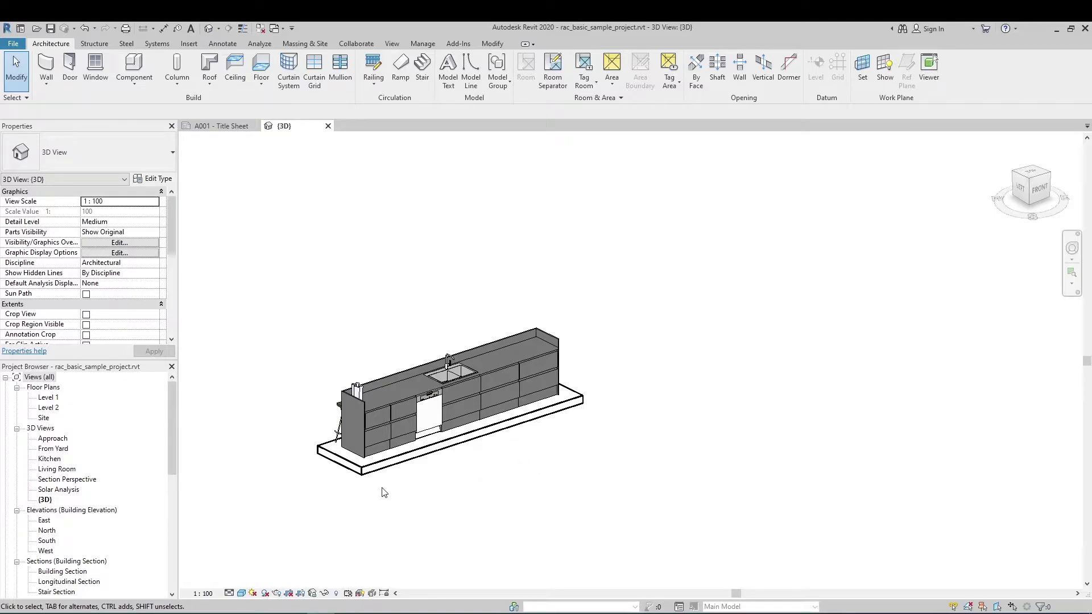
{"action": "middle_click_drag", "start_coordinate": [381, 492], "coordinate": [453, 459]}
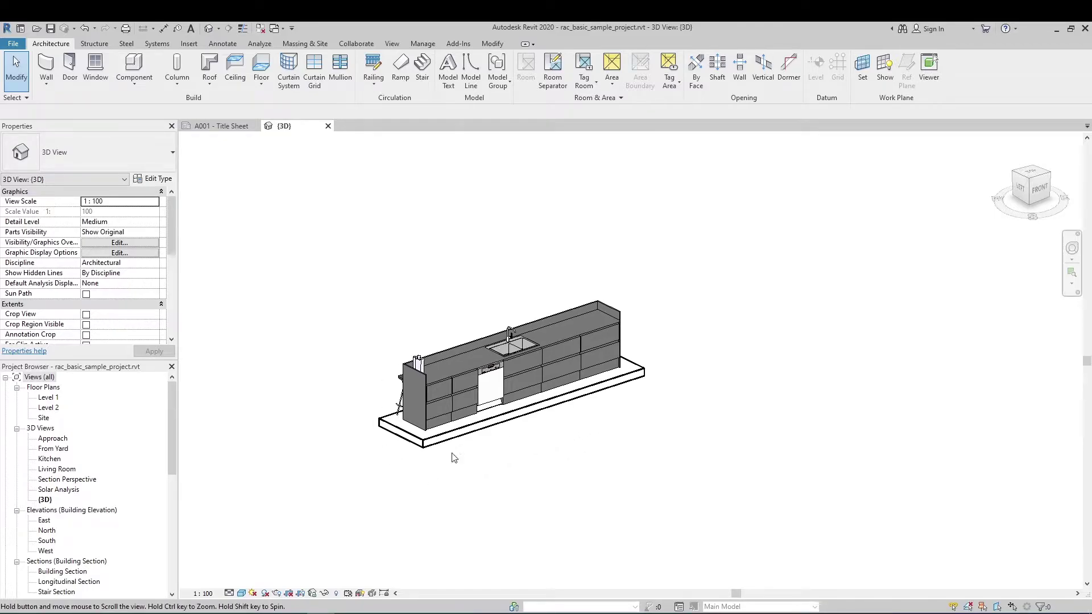
{"action": "scroll", "coordinate": [453, 458], "scroll_direction": "up", "scroll_amount": 1}
{"action": "scroll", "coordinate": [453, 456], "scroll_direction": "up", "scroll_amount": 1}
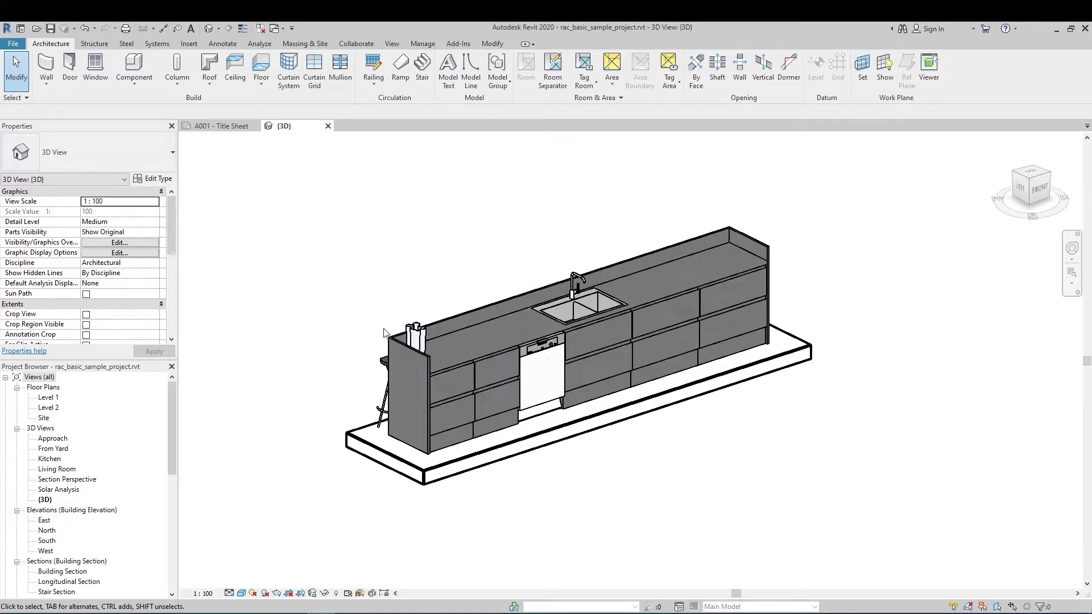
{"action": "scroll", "coordinate": [439, 344], "scroll_direction": "up", "scroll_amount": 3}
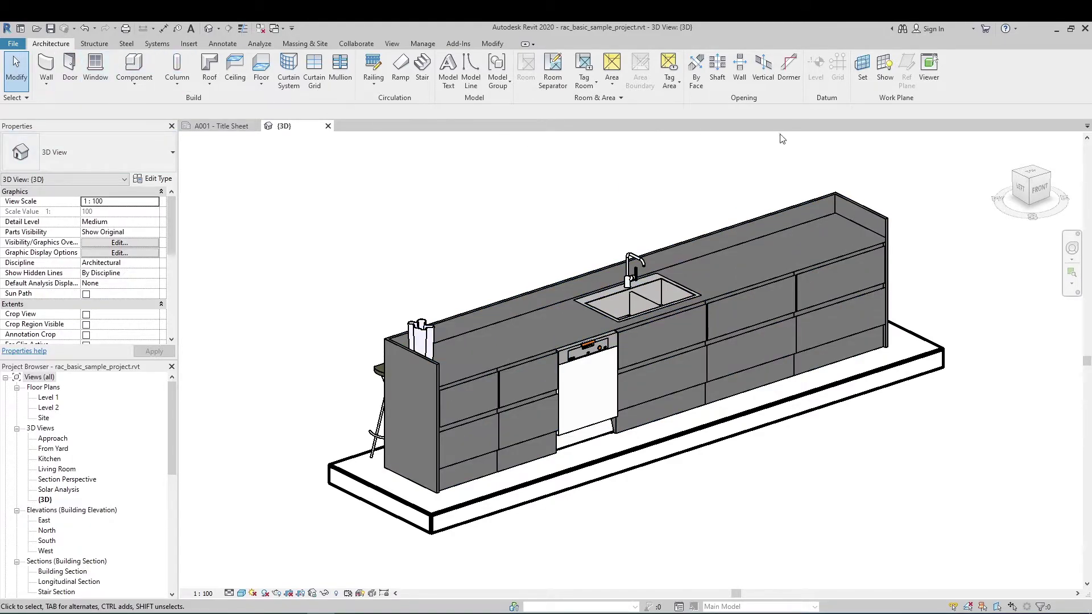
Confirm picking a new work plane and reframe the kitchen island.
{"action": "left_click", "coordinate": [862, 79]}
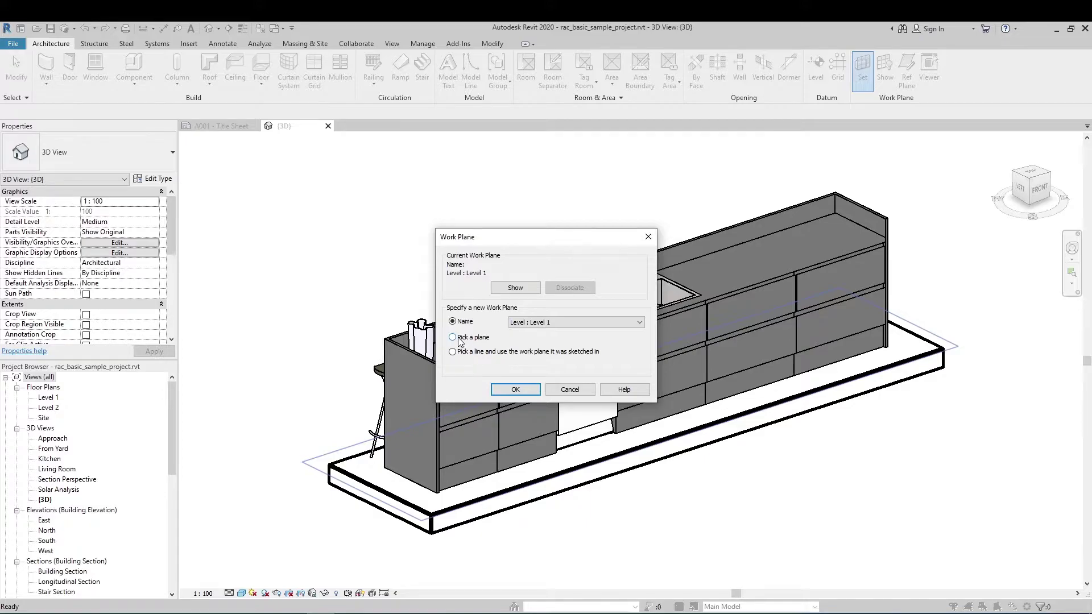
{"action": "left_click", "coordinate": [516, 389]}
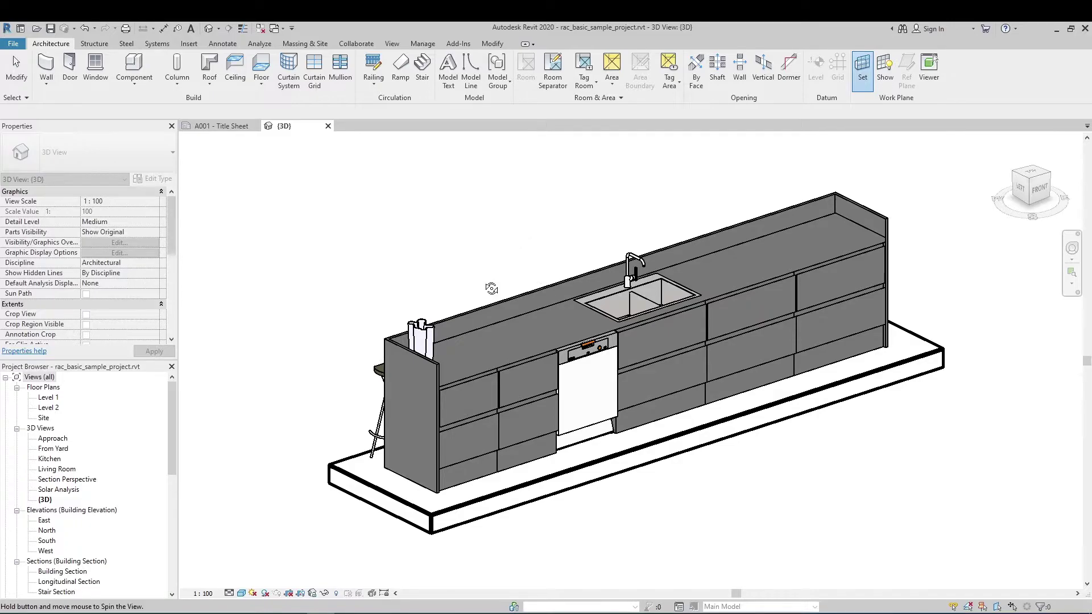
{"action": "scroll", "coordinate": [486, 284], "scroll_direction": "up", "scroll_amount": 3}
{"action": "scroll", "coordinate": [486, 283], "scroll_direction": "up", "scroll_amount": 2}
{"action": "middle_click_drag", "start_coordinate": [511, 281], "coordinate": [680, 255]}
{"action": "scroll", "coordinate": [680, 256], "scroll_direction": "down", "scroll_amount": 3}
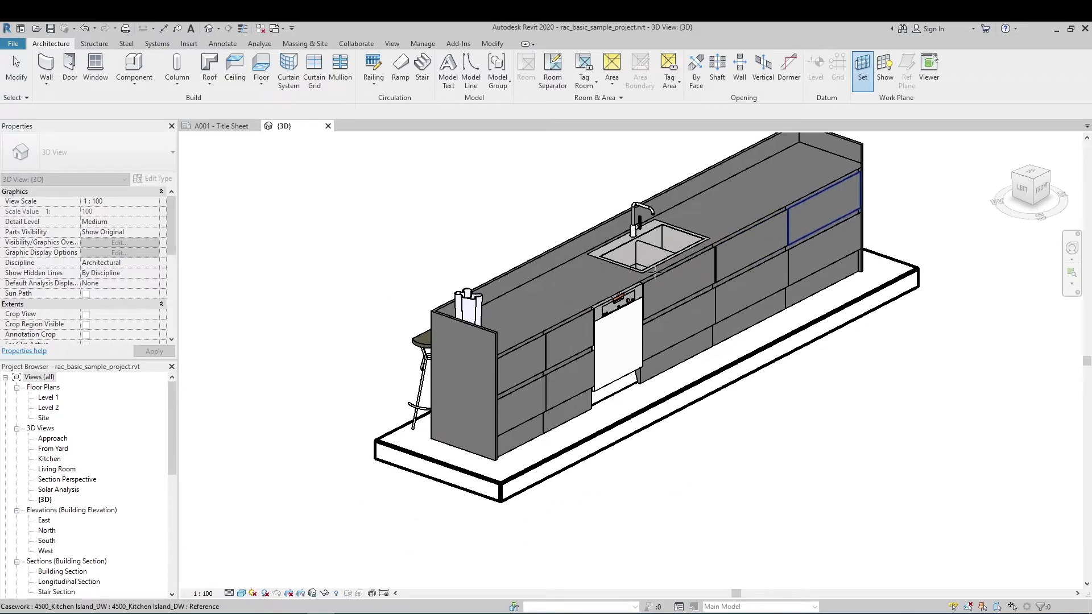
{"action": "scroll", "coordinate": [554, 290], "scroll_direction": "up", "scroll_amount": 2}
{"action": "middle_click_drag", "start_coordinate": [597, 282], "coordinate": [495, 316]}
{"action": "scroll", "coordinate": [495, 316], "scroll_direction": "down", "scroll_amount": 3}
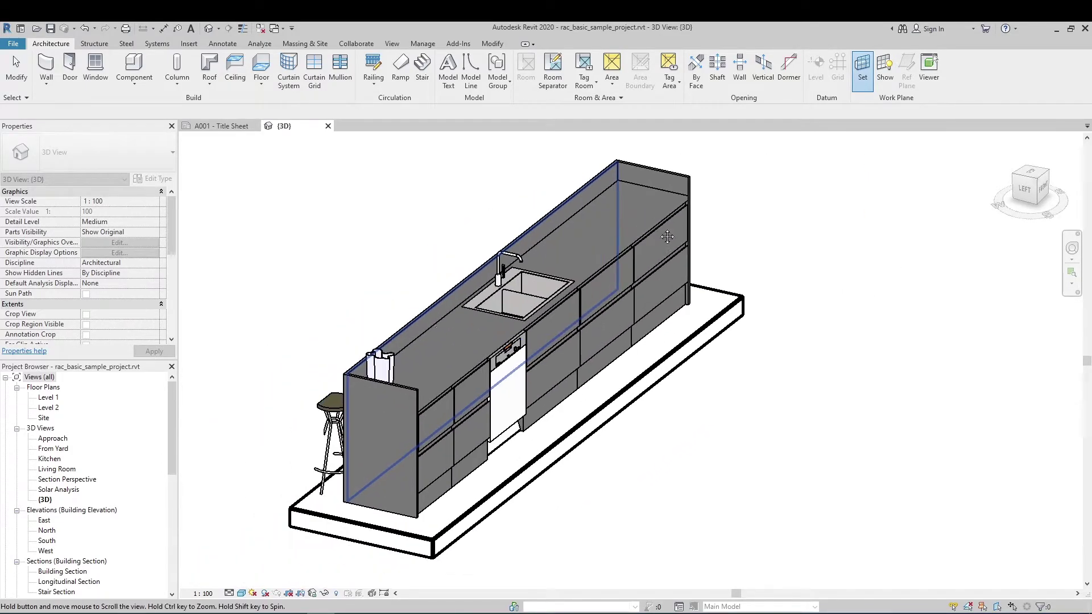
{"action": "scroll", "coordinate": [452, 350], "scroll_direction": "up", "scroll_amount": 4}
Orbit around the kitchen island, briefly selecting and then deselecting its cabinetry.
{"action": "mouse_move", "coordinate": [452, 350]}
{"action": "middle_mouse_down"}
{"action": "mouse_move", "coordinate": [682, 193]}
{"action": "mouse_move", "coordinate": [341, 367]}
{"action": "mouse_move", "coordinate": [443, 324]}
{"action": "mouse_move", "coordinate": [521, 416]}
{"action": "middle_mouse_up"}
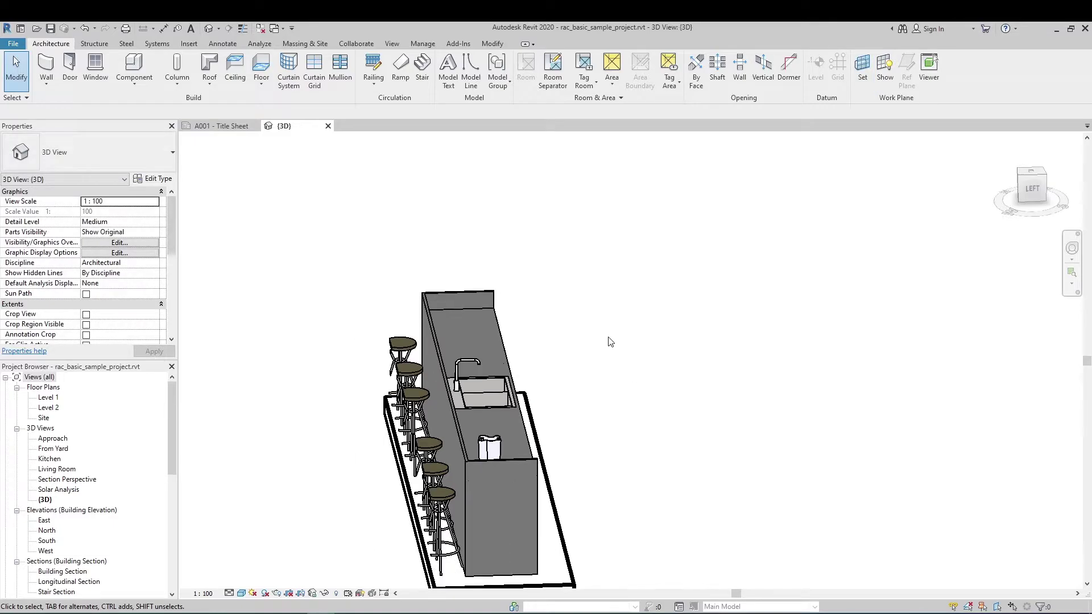
{"action": "mouse_move", "coordinate": [597, 393]}
{"action": "middle_mouse_down", "text": "shift"}
{"action": "mouse_move", "coordinate": [666, 281]}
{"action": "mouse_move", "coordinate": [709, 311]}
{"action": "middle_mouse_up", "text": "shift"}
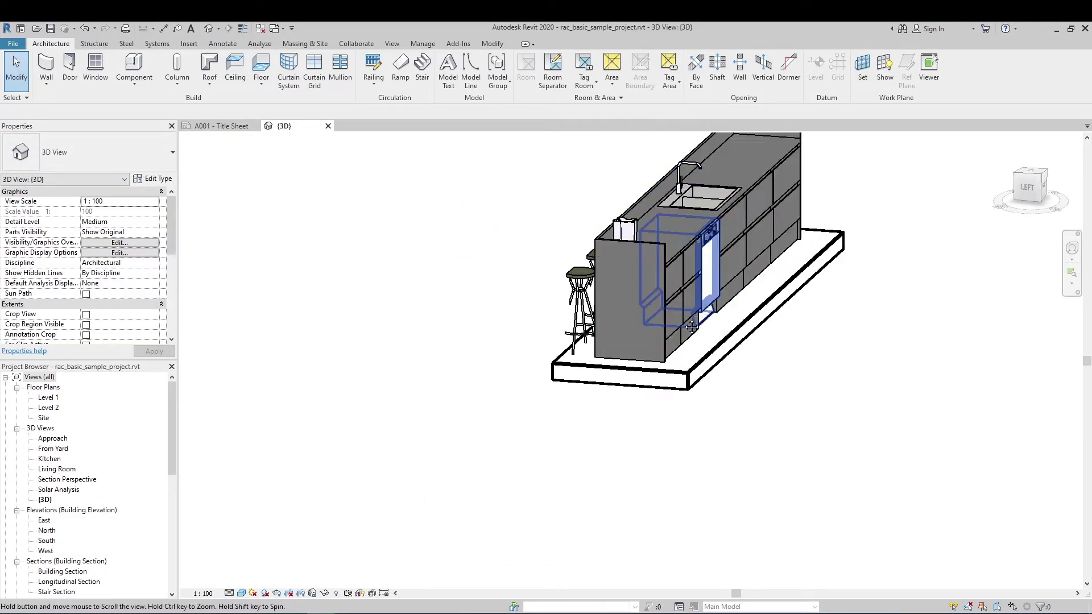
{"action": "left_click", "coordinate": [724, 261]}
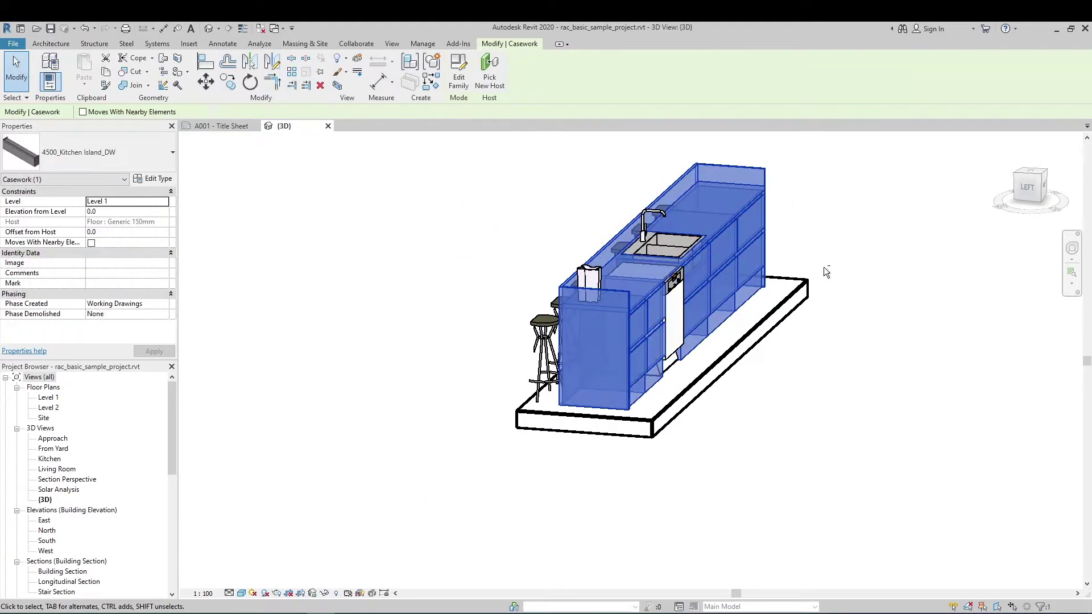
{"action": "mouse_move", "coordinate": [823, 266]}
{"action": "middle_mouse_down", "text": "shift"}
{"action": "mouse_move", "coordinate": [795, 270]}
{"action": "mouse_move", "coordinate": [818, 256]}
{"action": "middle_mouse_up", "text": "shift"}
{"action": "left_click", "coordinate": [602, 197]}
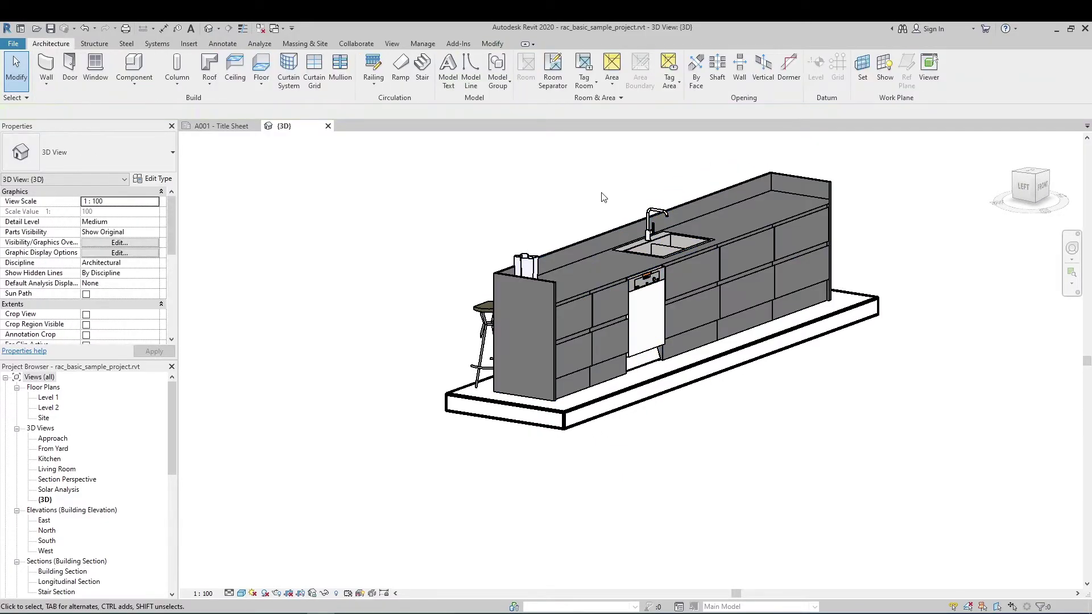
With DI, dimension the island's left-to-right end faces as 4550, placed above it.
{"action": "key", "text": "d"}
{"action": "key", "text": "i"}
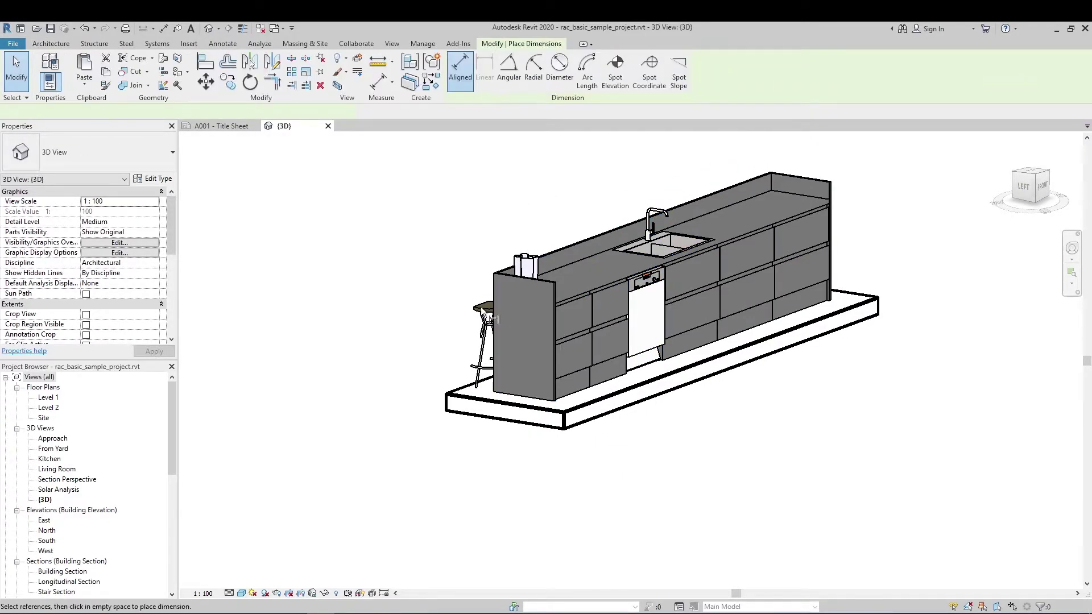
{"action": "left_click", "coordinate": [513, 310]}
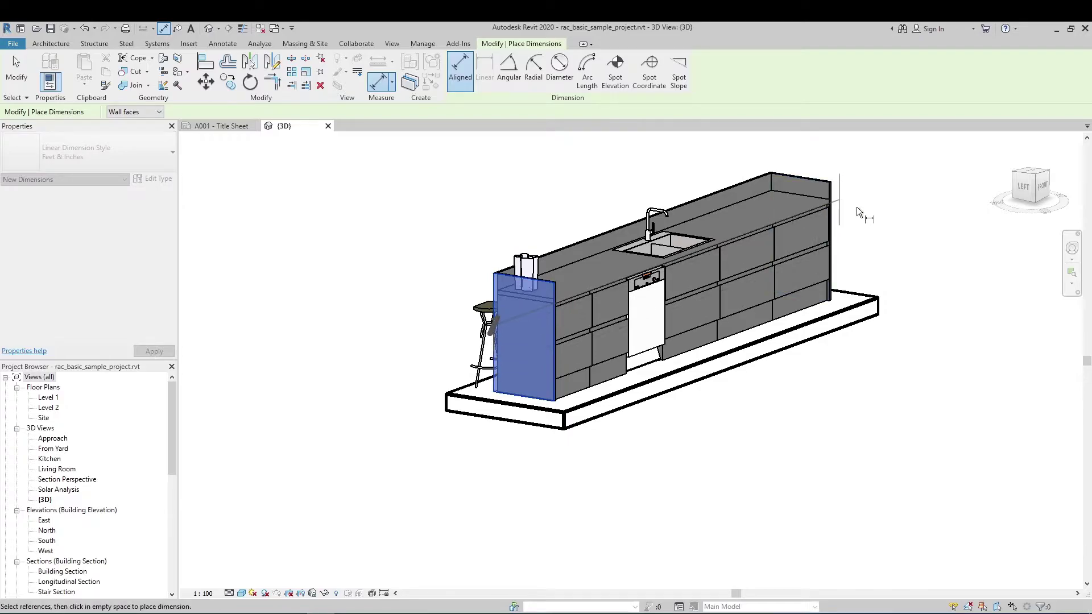
{"action": "middle_click_drag", "start_coordinate": [856, 206], "coordinate": [932, 220], "text": "shift"}
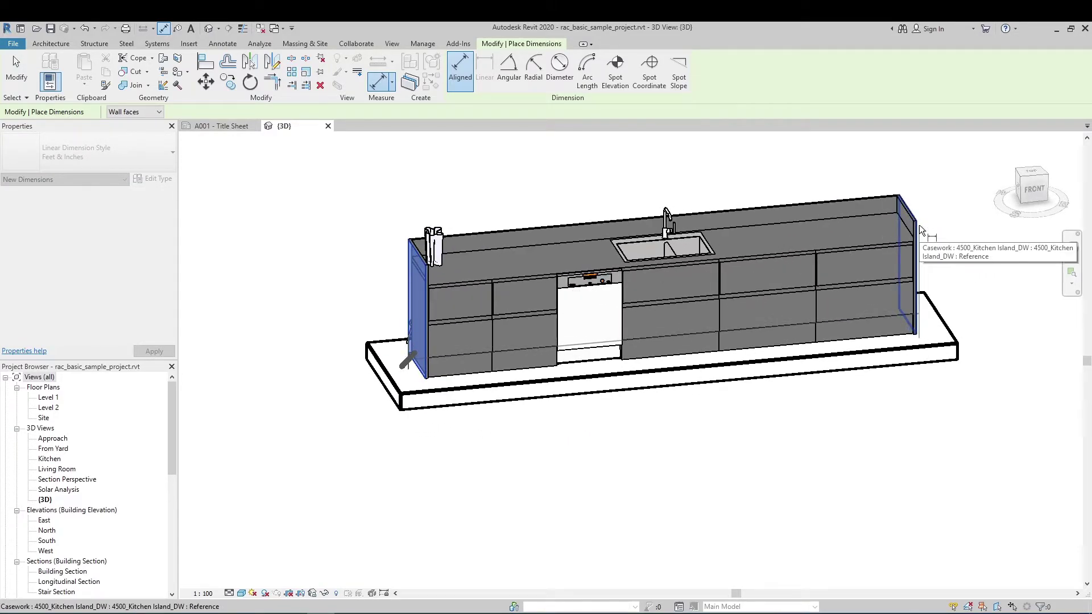
{"action": "left_click", "coordinate": [920, 229]}
{"action": "left_click", "coordinate": [803, 178]}
{"action": "scroll", "coordinate": [742, 179], "scroll_direction": "down", "scroll_amount": 2}
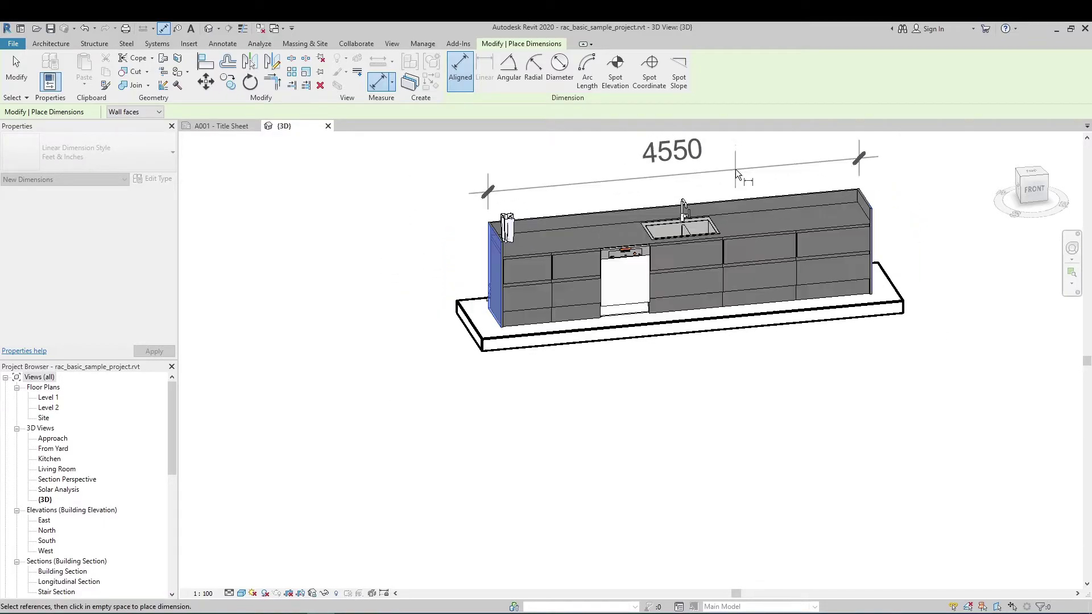
{"action": "mouse_move", "coordinate": [742, 184]}
{"action": "middle_mouse_down"}
{"action": "mouse_move", "coordinate": [751, 220]}
{"action": "mouse_move", "coordinate": [740, 193]}
{"action": "middle_mouse_up"}
{"action": "left_click", "coordinate": [730, 196]}
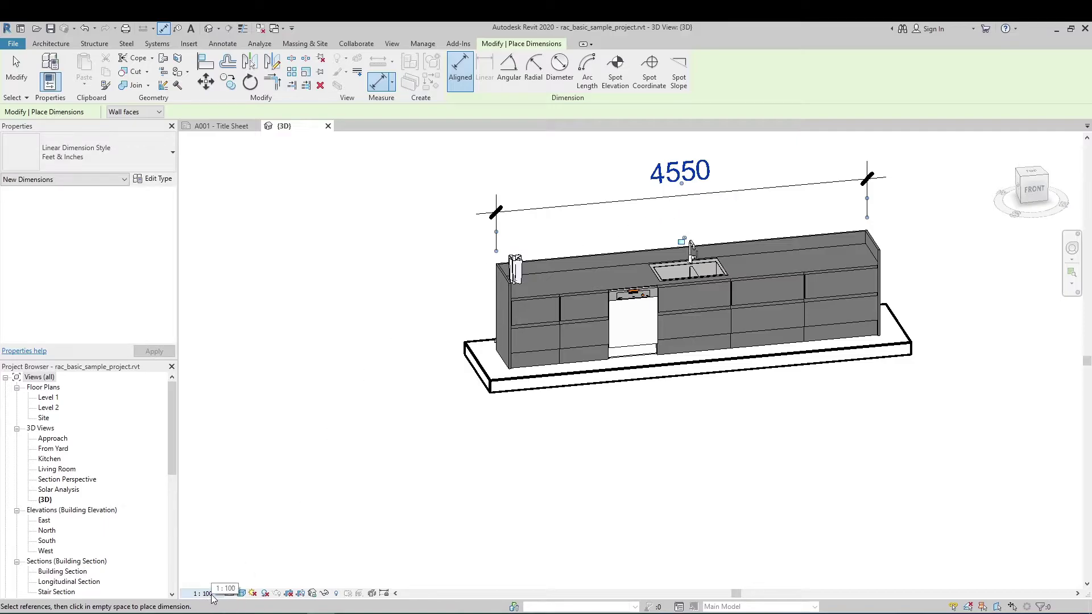
Change the 3D view scale to 1:25 and exit the dimension tool.
{"action": "left_click", "coordinate": [205, 592]}
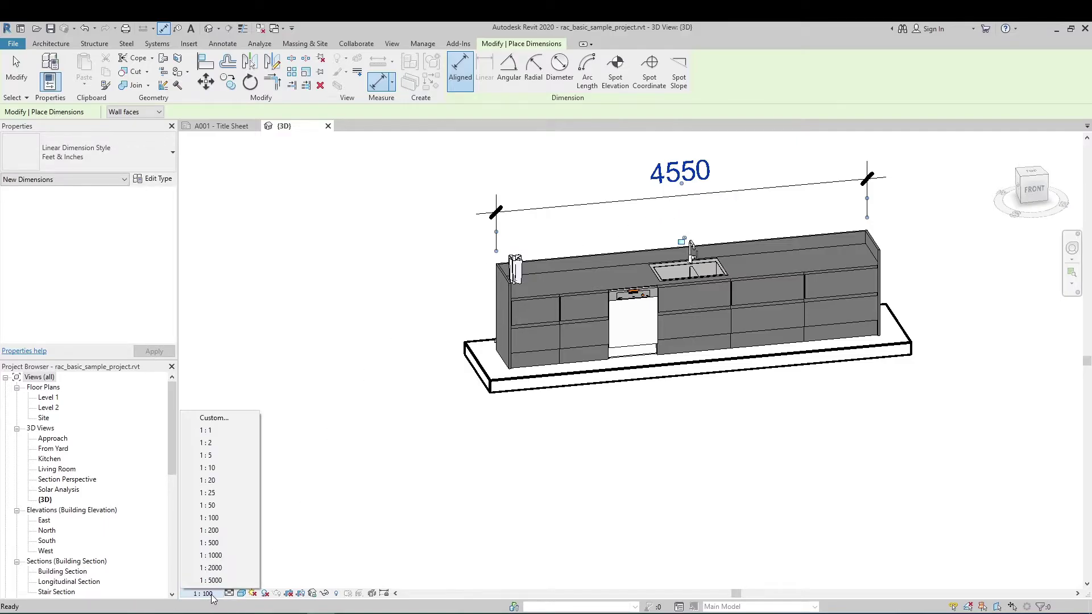
{"action": "left_click", "coordinate": [214, 506]}
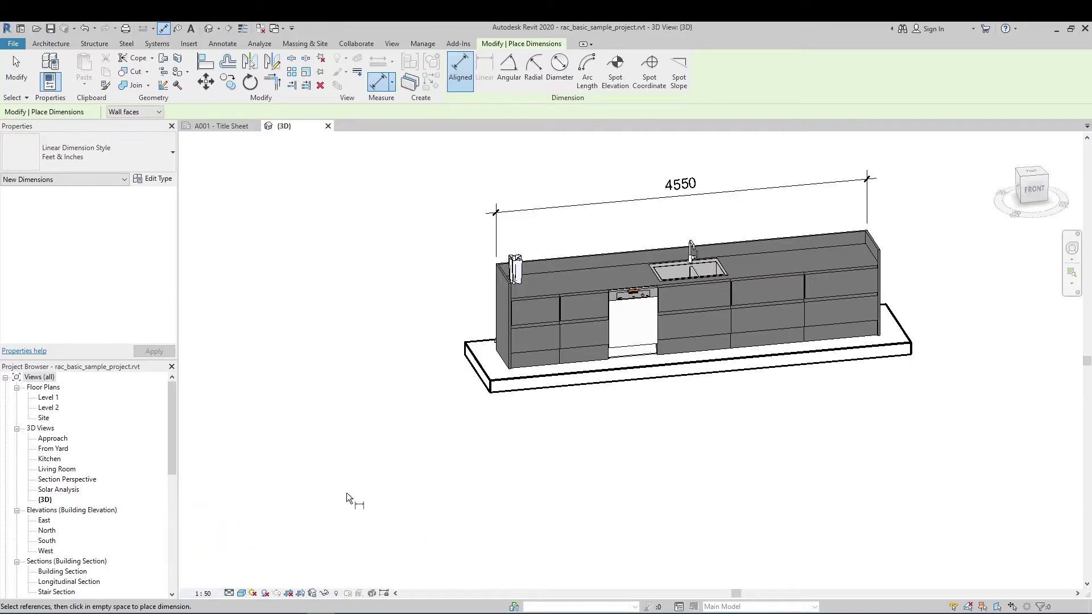
{"action": "left_click", "coordinate": [205, 593]}
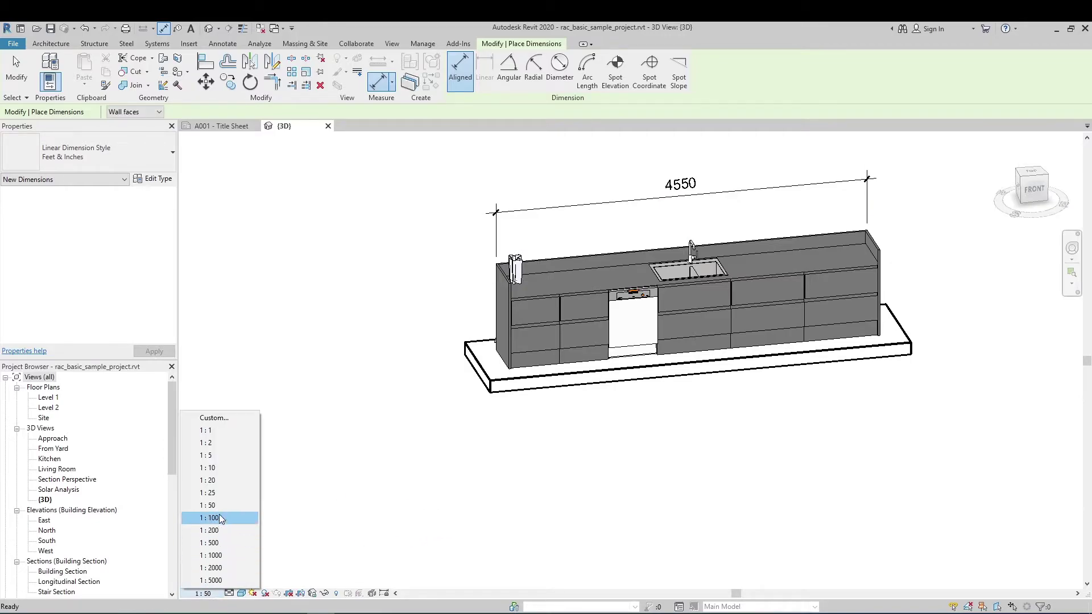
{"action": "left_click", "coordinate": [220, 500]}
{"action": "key", "text": "Escape"}
{"action": "key", "text": "Escape"}
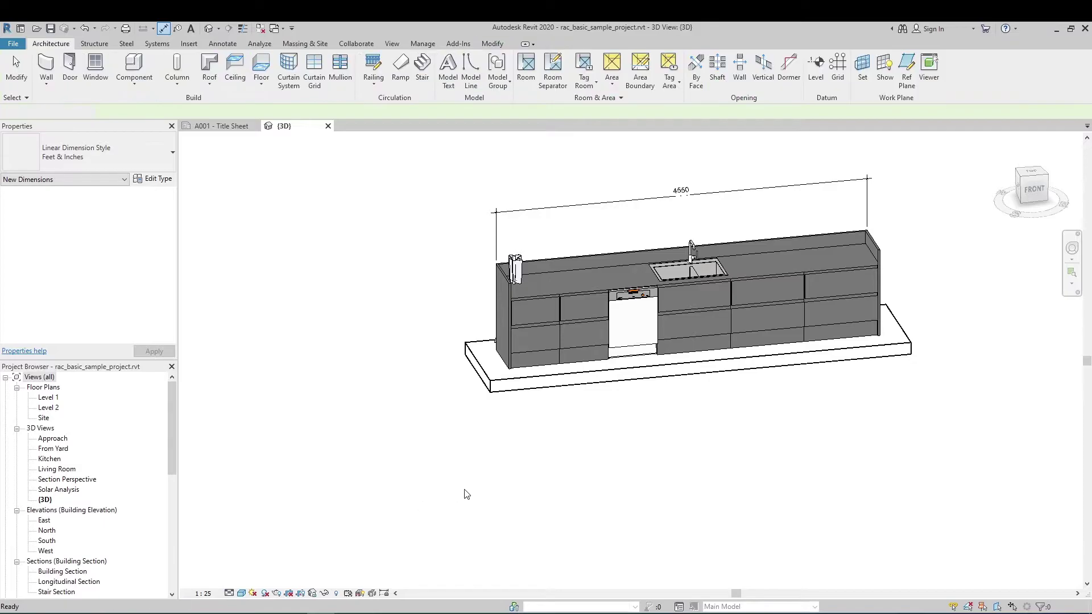
{"action": "middle_click_drag", "start_coordinate": [513, 511], "coordinate": [546, 499], "text": "shift"}
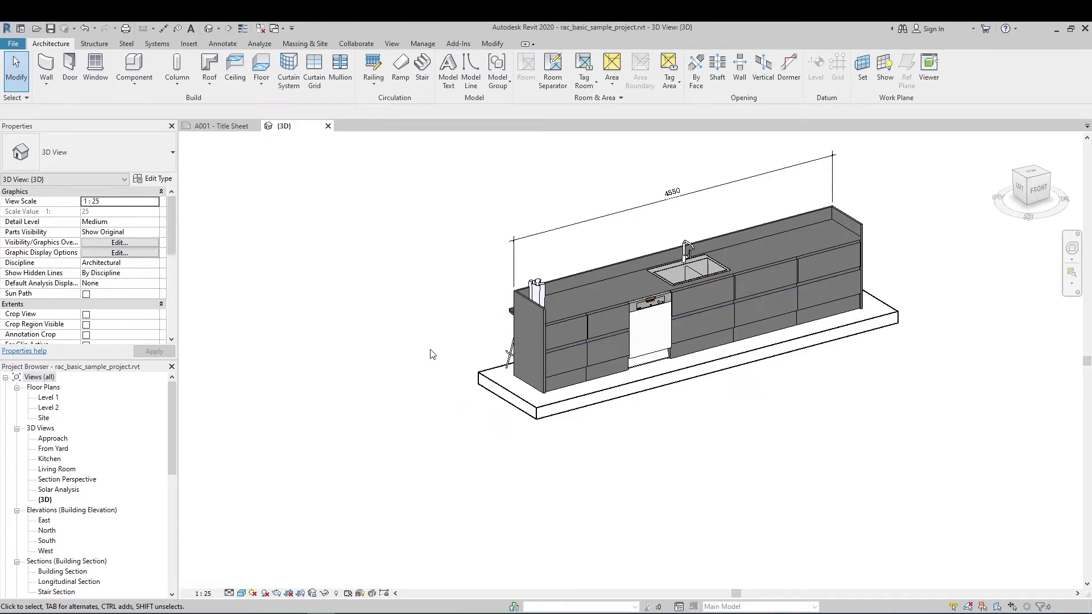
Set the work plane by picking the floor slab beneath the island.
{"action": "left_click", "coordinate": [862, 73]}
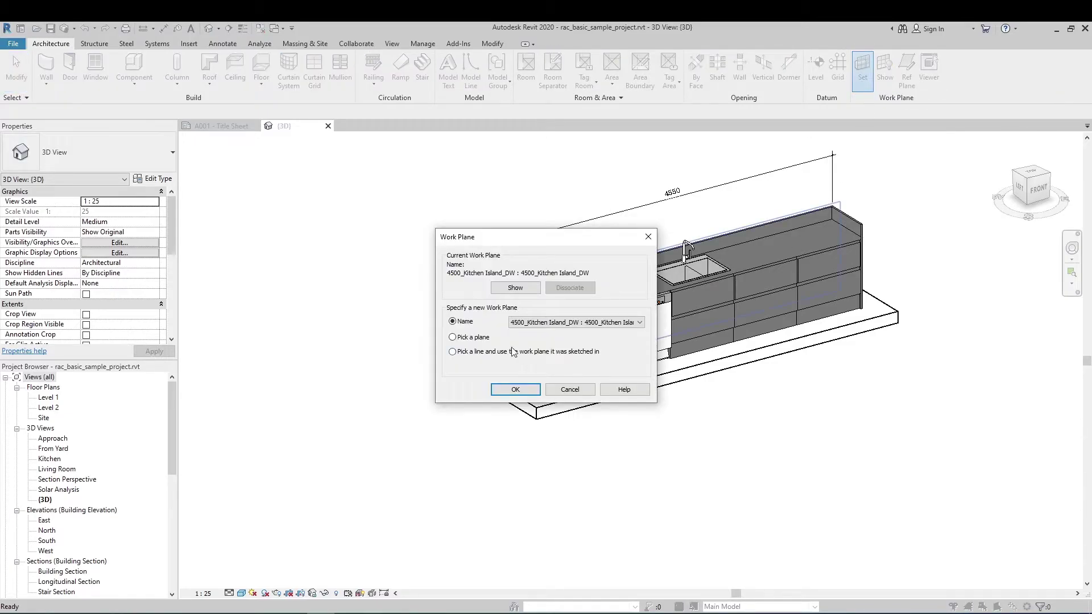
{"action": "left_click", "coordinate": [452, 337]}
{"action": "left_click", "coordinate": [515, 390]}
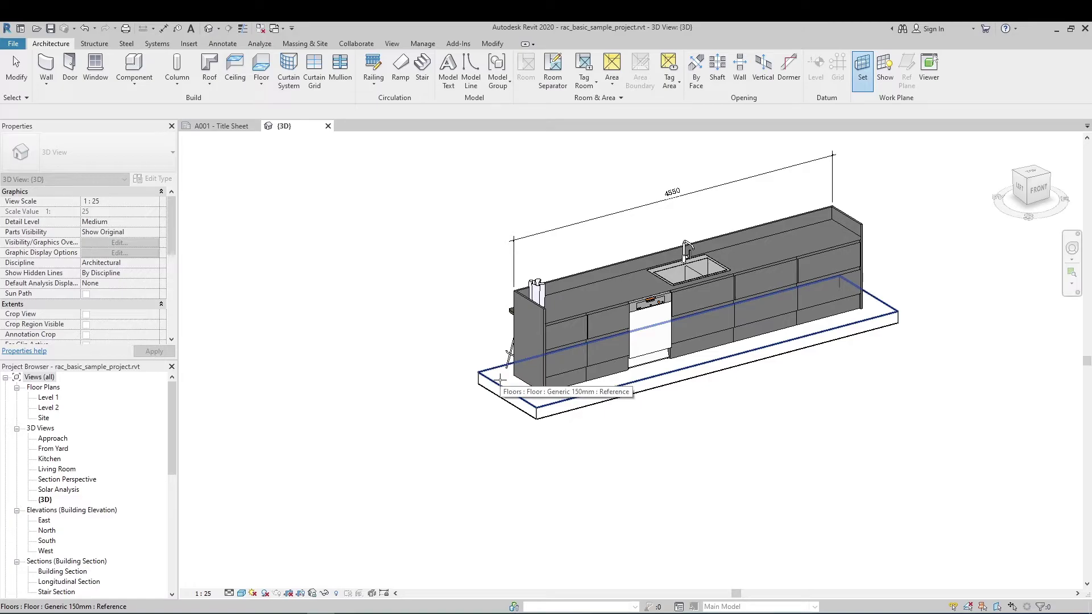
{"action": "left_click", "coordinate": [499, 379]}
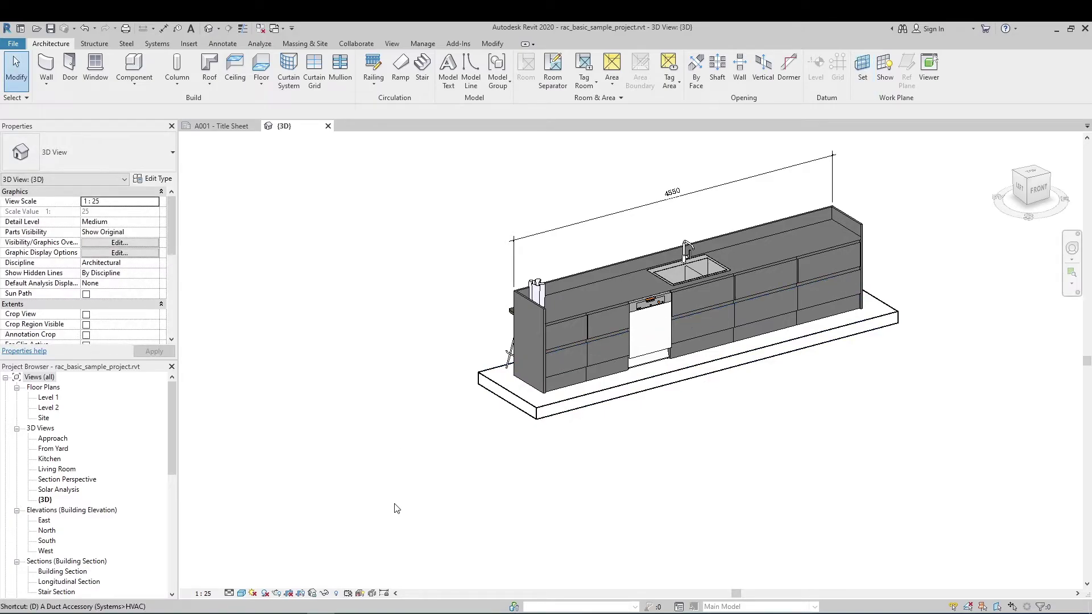
Dimension the island's left-end depth as 650, placing the dimension on the floor.
{"action": "key", "text": "d"}
{"action": "key", "text": "i"}
{"action": "scroll", "coordinate": [566, 423], "scroll_direction": "up", "scroll_amount": 3}
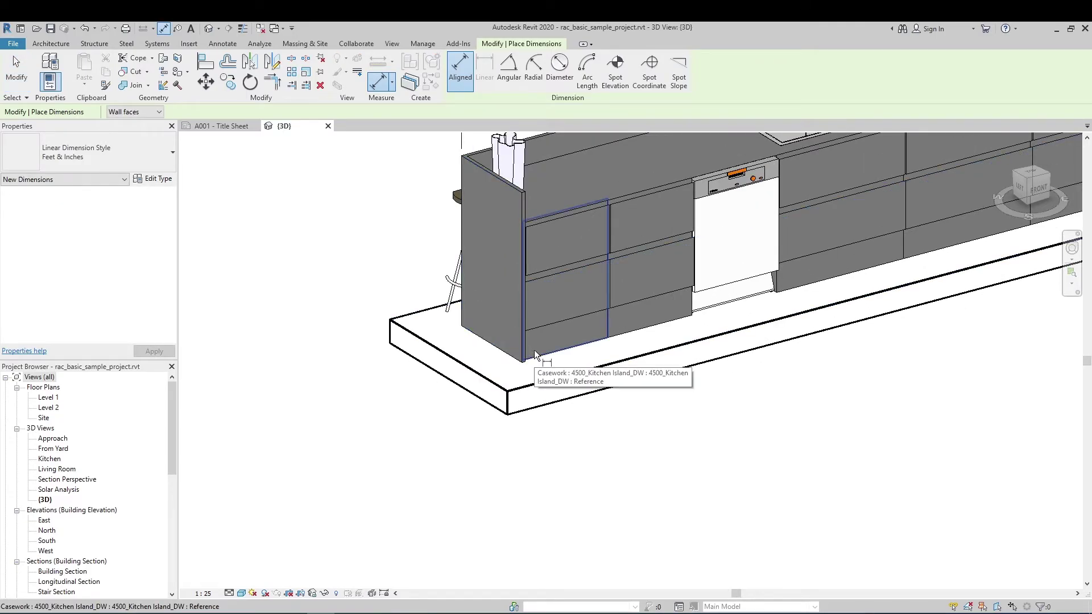
{"action": "scroll", "coordinate": [505, 187], "scroll_direction": "up", "scroll_amount": 2}
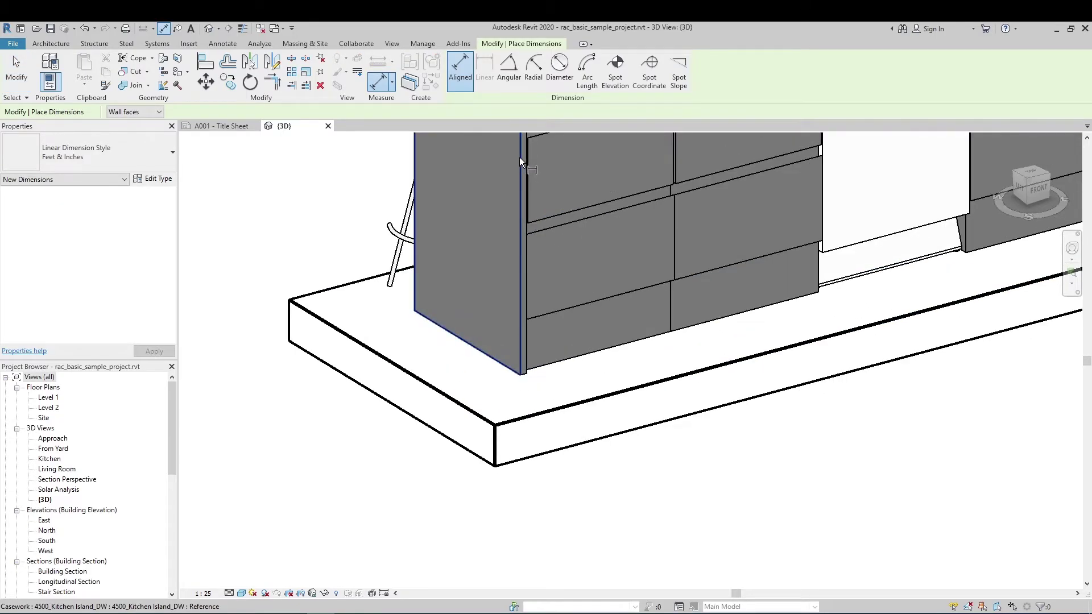
{"action": "scroll", "coordinate": [520, 170], "scroll_direction": "up", "scroll_amount": 2}
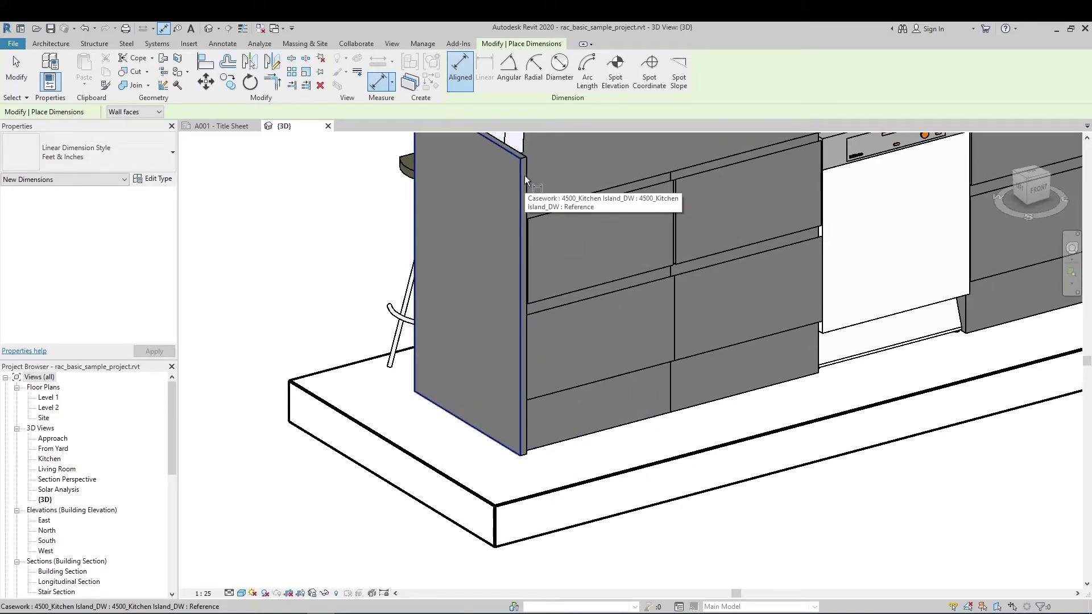
{"action": "left_click", "coordinate": [525, 175]}
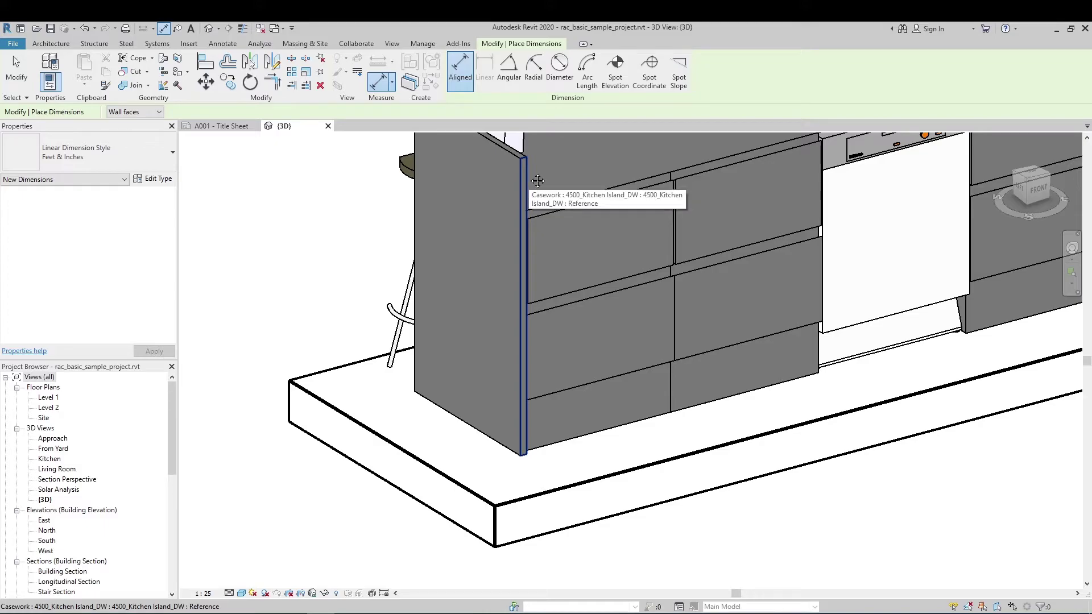
{"action": "middle_click_drag", "start_coordinate": [537, 181], "coordinate": [529, 228]}
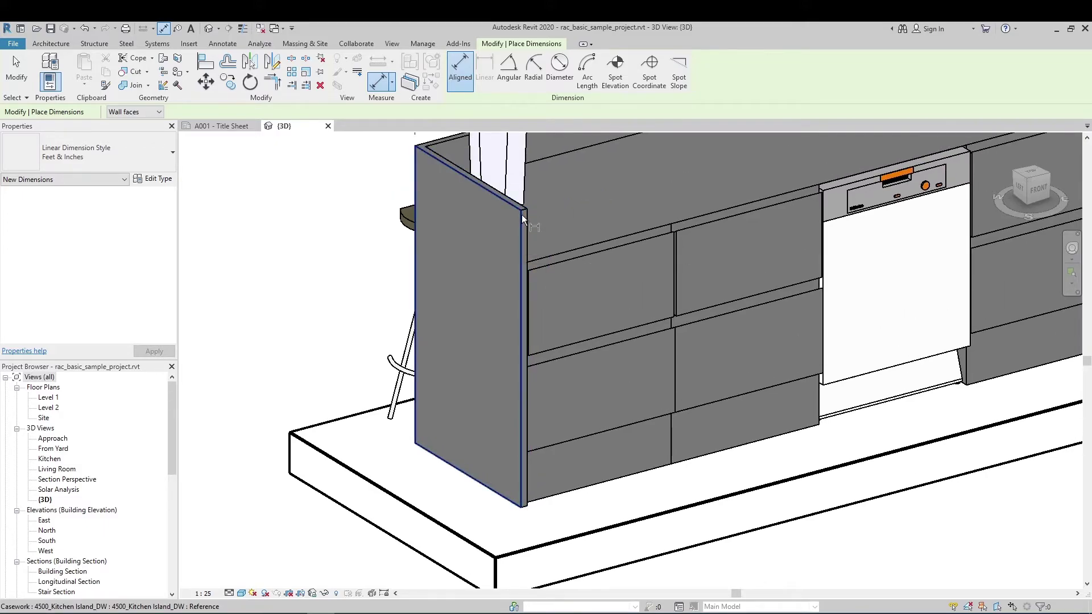
{"action": "scroll", "coordinate": [521, 220], "scroll_direction": "up", "scroll_amount": 2}
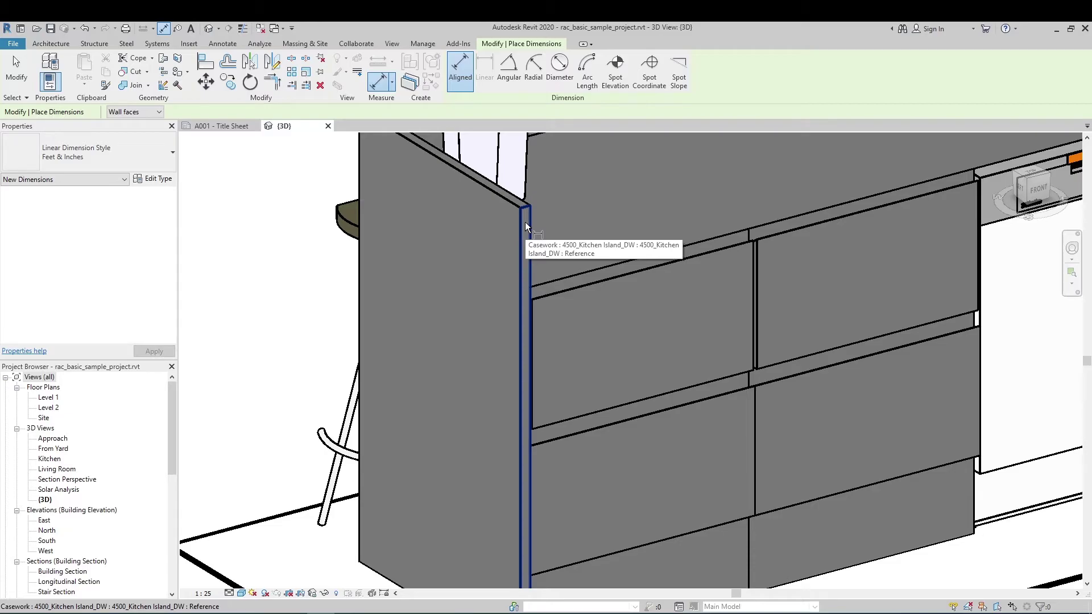
{"action": "left_click", "coordinate": [525, 222]}
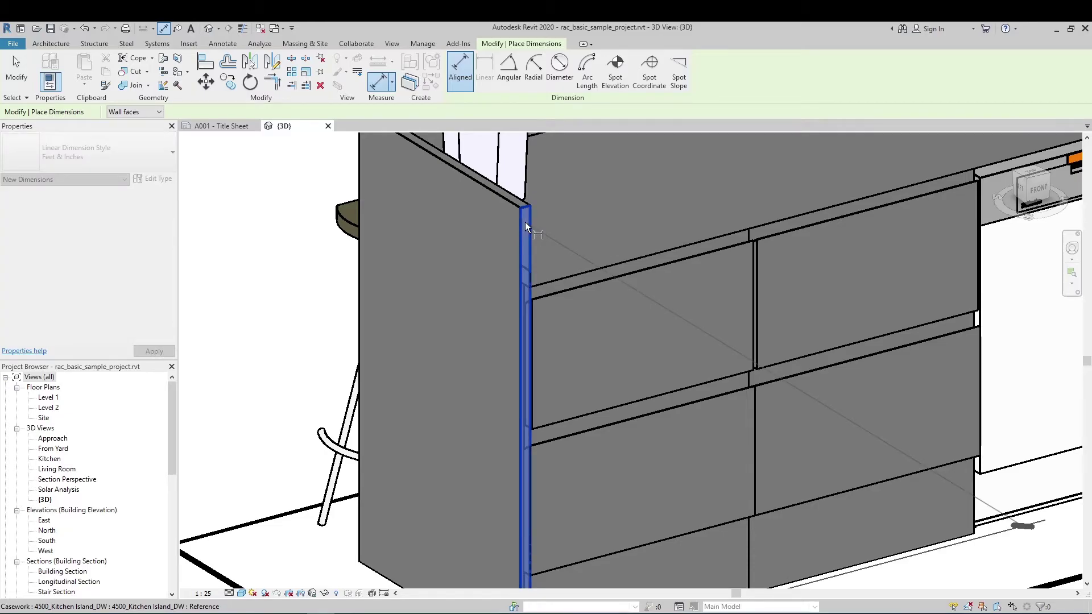
{"action": "scroll", "coordinate": [524, 222], "scroll_direction": "down", "scroll_amount": 2}
{"action": "middle_click_drag", "start_coordinate": [461, 226], "coordinate": [466, 230]}
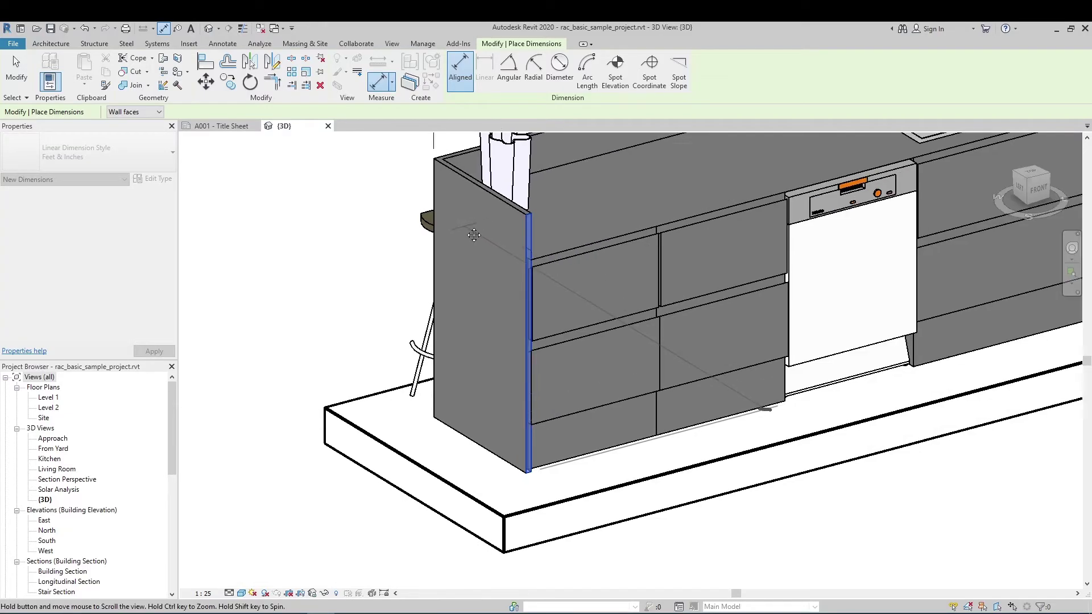
{"action": "left_click", "coordinate": [434, 171]}
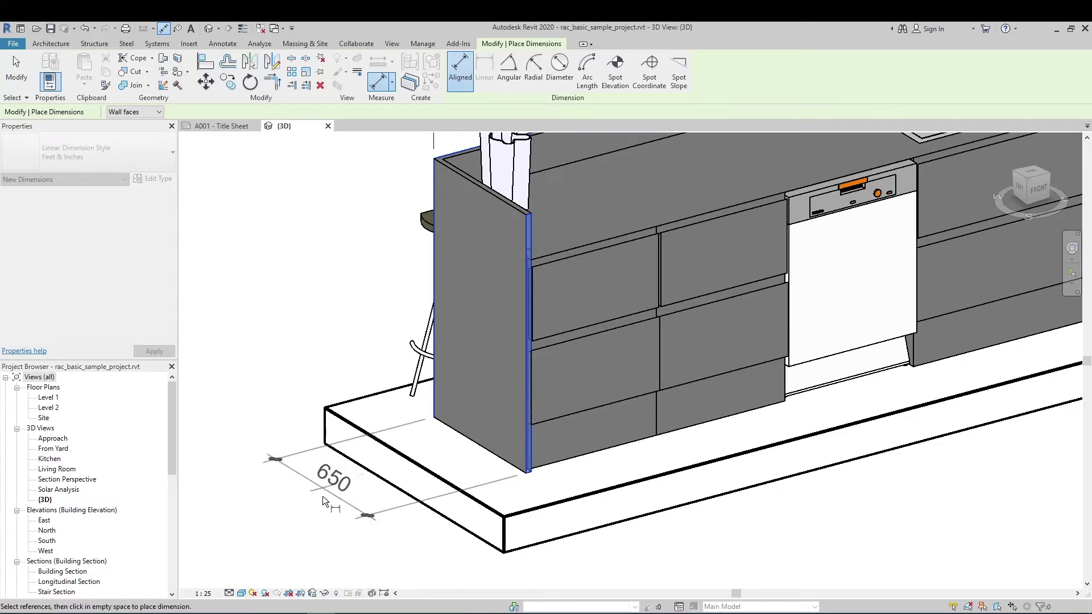
{"action": "scroll", "coordinate": [315, 508], "scroll_direction": "down", "scroll_amount": 3}
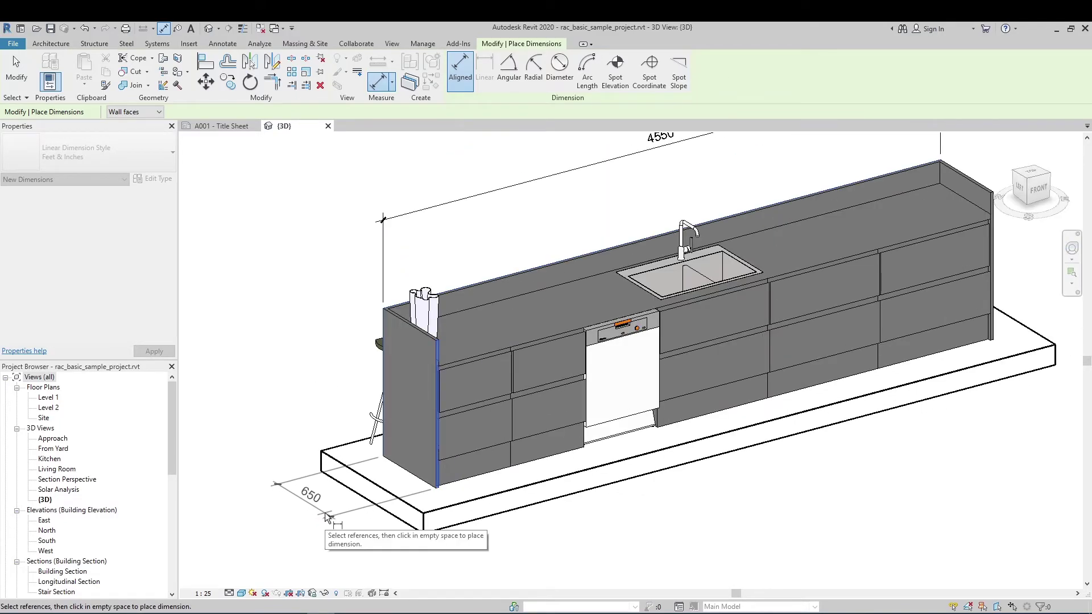
{"action": "left_click", "coordinate": [325, 513]}
{"action": "scroll", "coordinate": [551, 508], "scroll_direction": "down", "scroll_amount": 2}
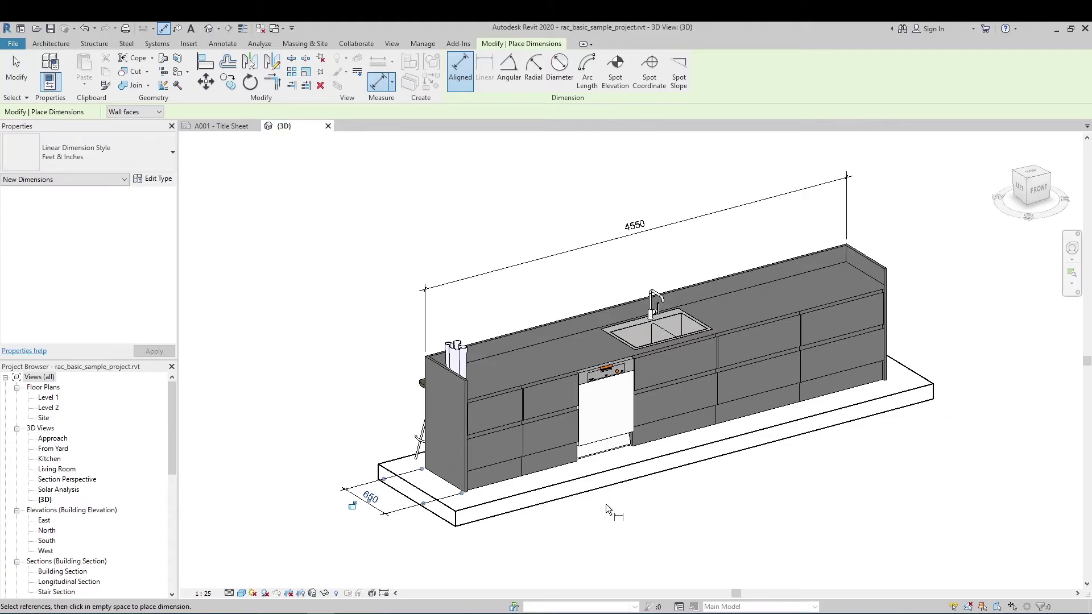
{"action": "mouse_move", "coordinate": [555, 504]}
{"action": "middle_mouse_down", "text": "shift"}
{"action": "mouse_move", "coordinate": [608, 514]}
{"action": "mouse_move", "coordinate": [587, 507]}
{"action": "mouse_move", "coordinate": [589, 495]}
{"action": "middle_mouse_up", "text": "shift"}
Exit the dimension tool and orbit to the island's left end with nothing selected.
{"action": "key", "text": "Escape"}
{"action": "key", "text": "Escape"}
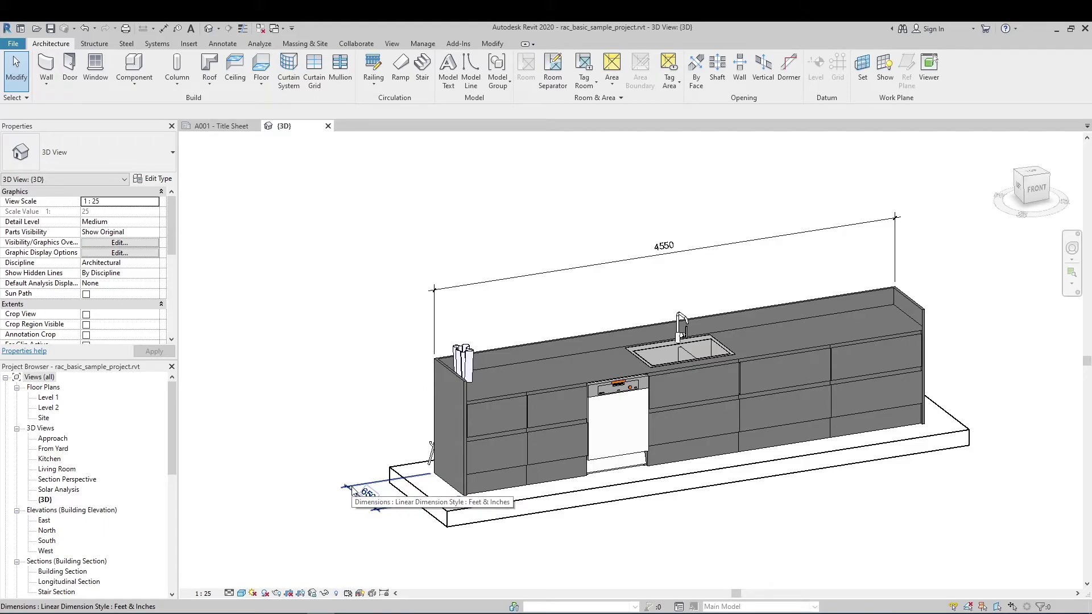
{"action": "left_click", "coordinate": [508, 354]}
{"action": "mouse_move", "coordinate": [512, 358]}
{"action": "middle_mouse_down", "text": "shift"}
{"action": "mouse_move", "coordinate": [665, 392]}
{"action": "mouse_move", "coordinate": [832, 342]}
{"action": "middle_mouse_up", "text": "shift"}
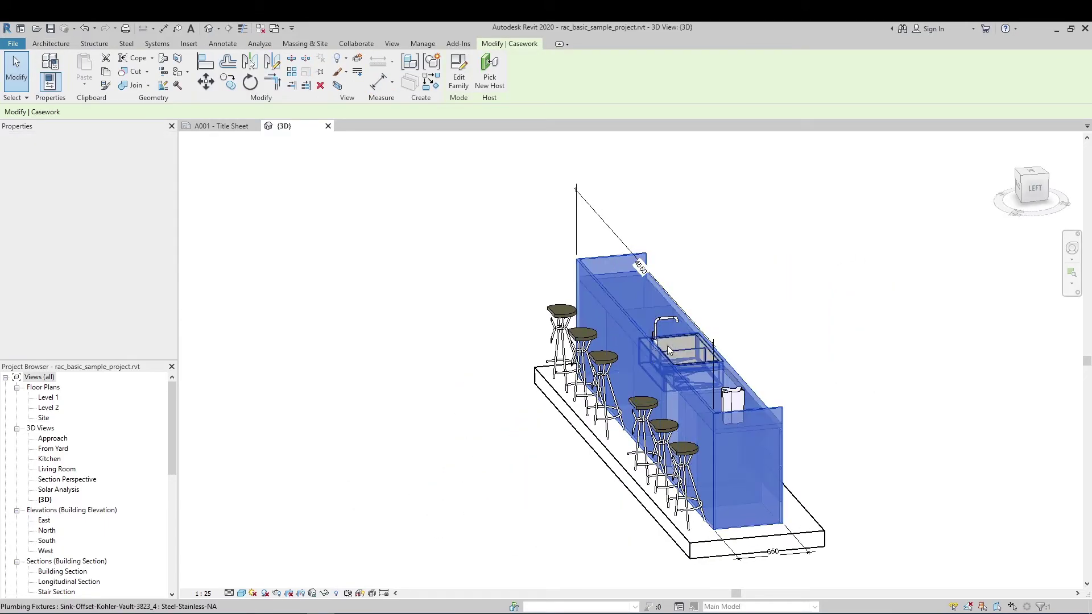
{"action": "left_click", "coordinate": [831, 341]}
{"action": "middle_click_drag", "start_coordinate": [750, 361], "coordinate": [646, 363], "text": "shift"}
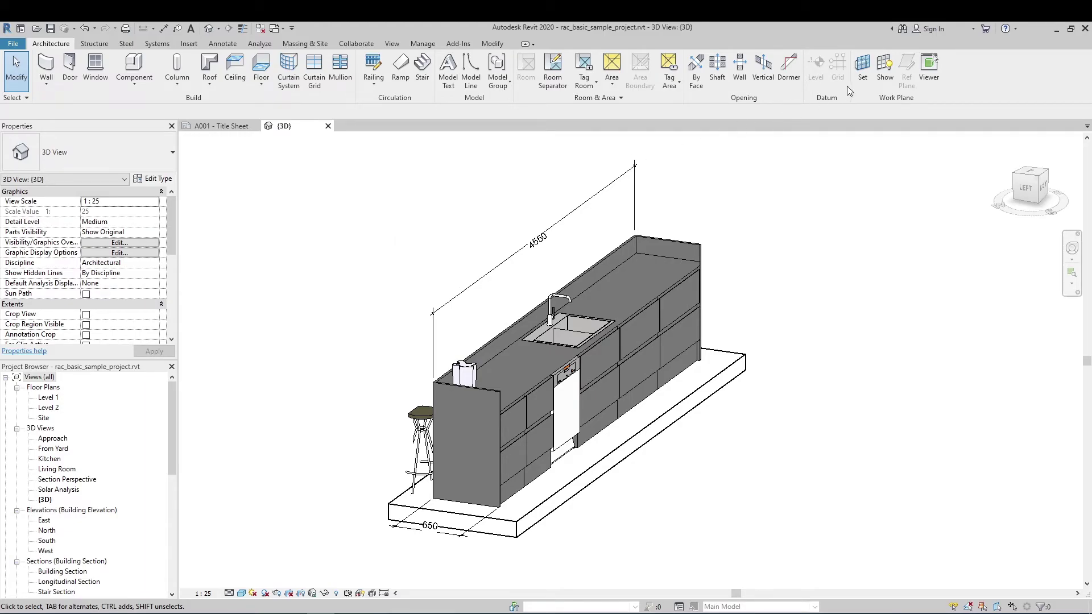
Pick a work plane from the island model, then orbit back to the island's front.
{"action": "left_click", "coordinate": [861, 72]}
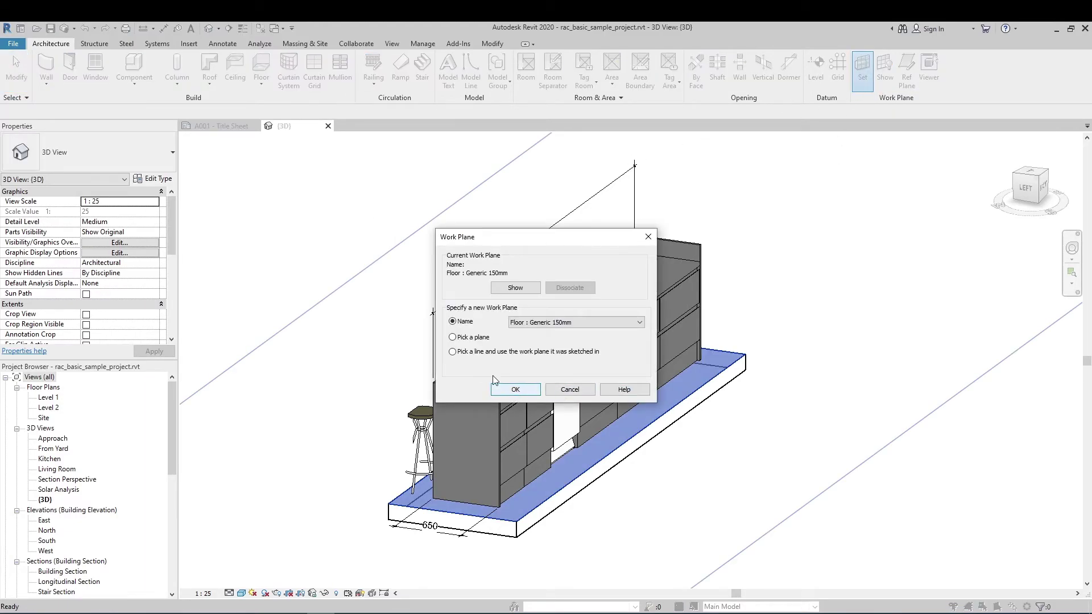
{"action": "left_click", "coordinate": [452, 338]}
{"action": "left_click", "coordinate": [516, 389]}
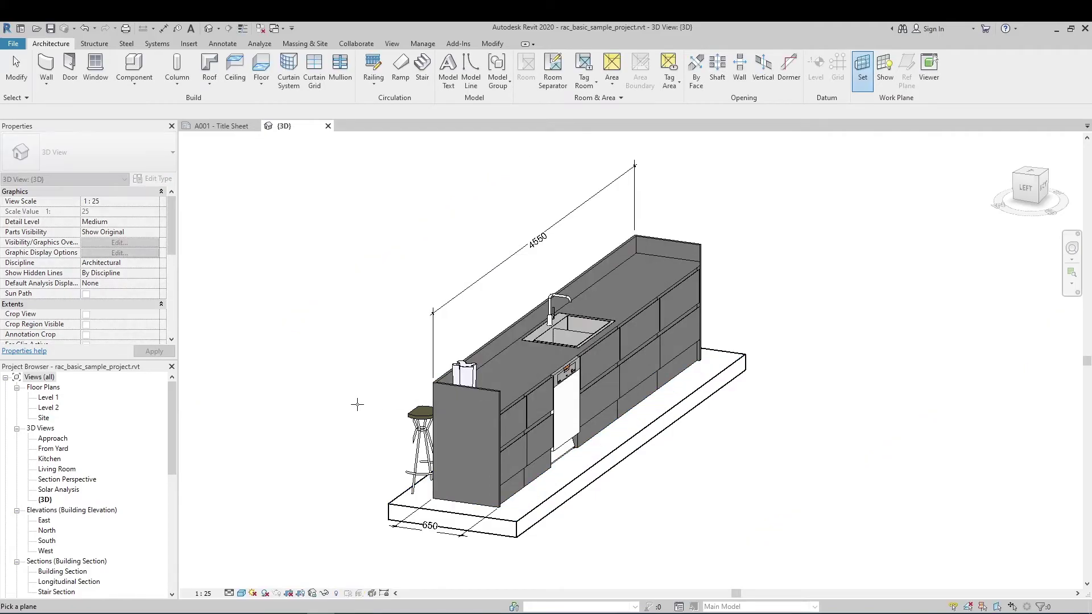
{"action": "middle_click_drag", "start_coordinate": [478, 401], "coordinate": [433, 413], "text": "shift"}
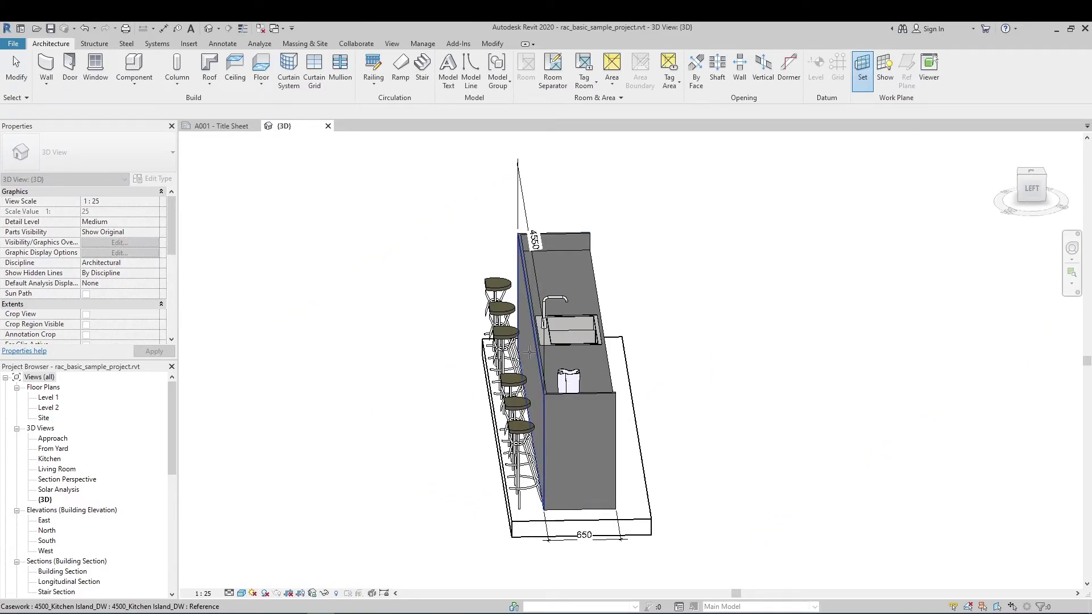
{"action": "mouse_move", "coordinate": [511, 431]}
{"action": "middle_mouse_down", "text": "shift"}
{"action": "mouse_move", "coordinate": [610, 492]}
{"action": "mouse_move", "coordinate": [679, 460]}
{"action": "middle_mouse_up", "text": "shift"}
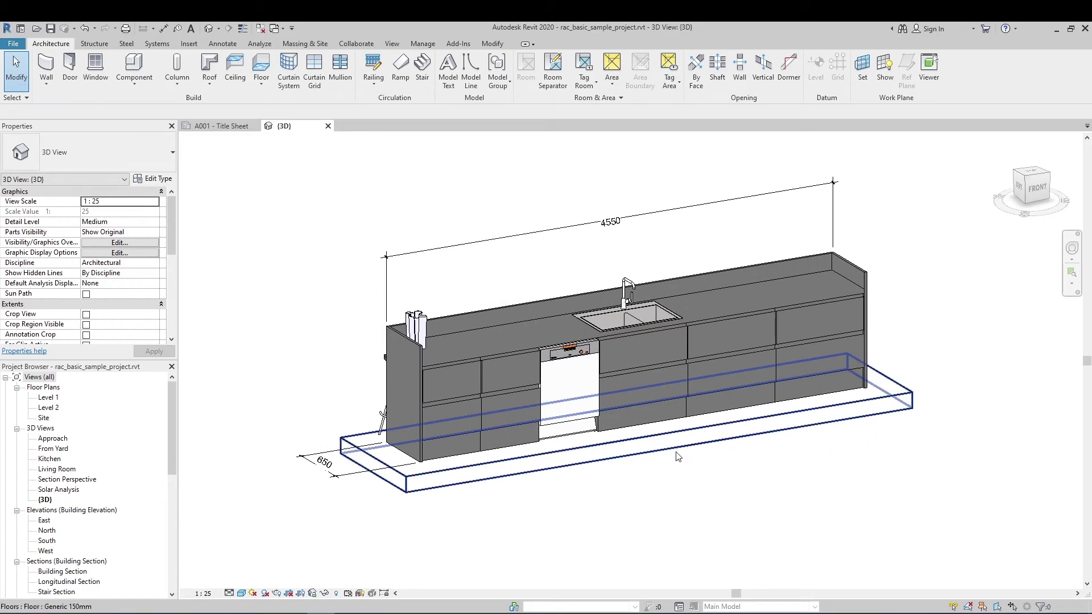
Place an aligned 1100 dimension between the top and bottom edges of the island's left end.
{"action": "key", "text": "d"}
{"action": "key", "text": "i"}
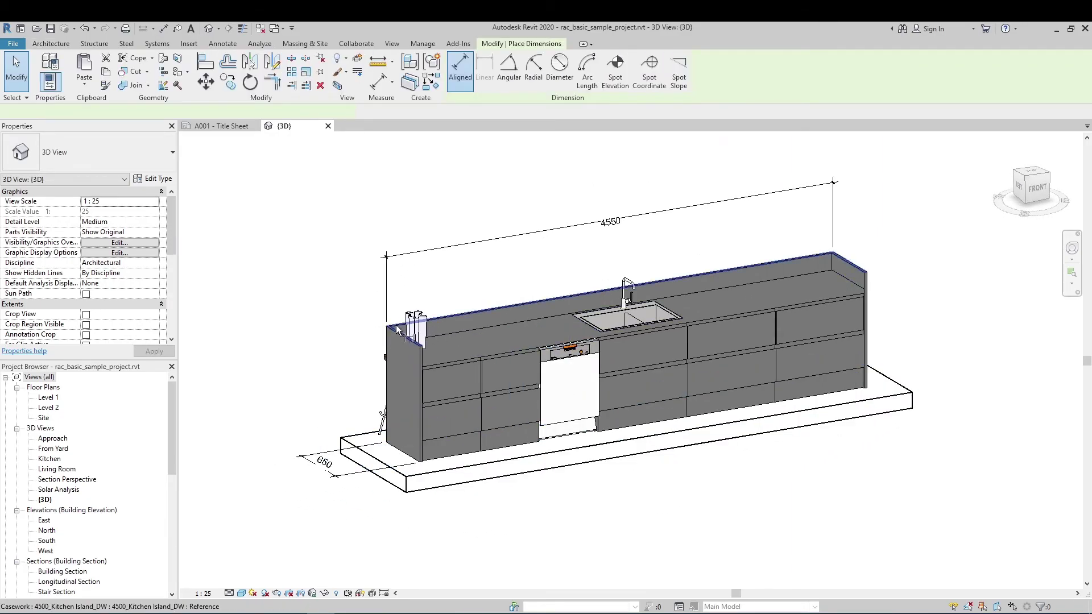
{"action": "scroll", "coordinate": [397, 330], "scroll_direction": "up", "scroll_amount": 2}
{"action": "left_click", "coordinate": [396, 330]}
{"action": "left_click", "coordinate": [388, 508]}
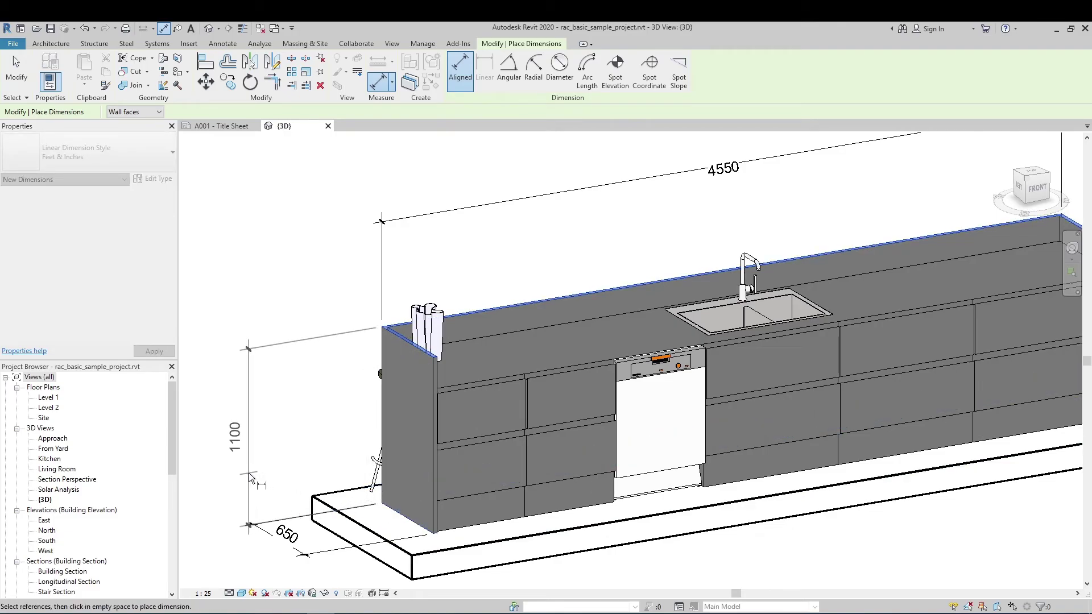
{"action": "left_click", "coordinate": [253, 469]}
{"action": "key", "text": "Escape"}
{"action": "key", "text": "Escape"}
{"action": "scroll", "coordinate": [478, 410], "scroll_direction": "down", "scroll_amount": 3}
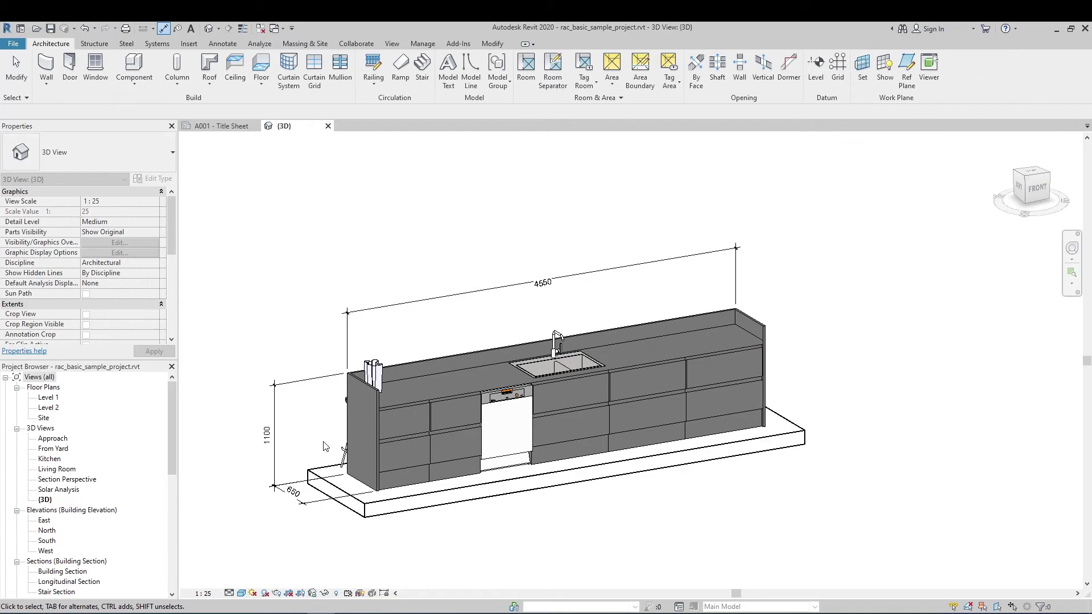
Orbit slightly and check the 4550 dimension by selecting and then deselecting it.
{"action": "middle_click_drag", "start_coordinate": [521, 558], "coordinate": [536, 560], "text": "shift"}
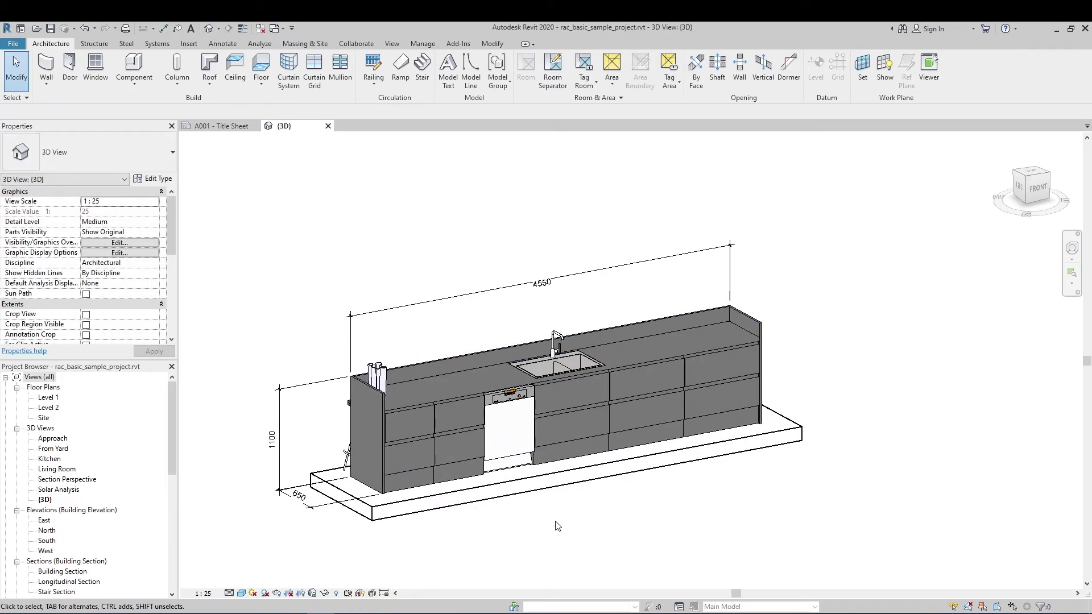
{"action": "left_click", "coordinate": [556, 287]}
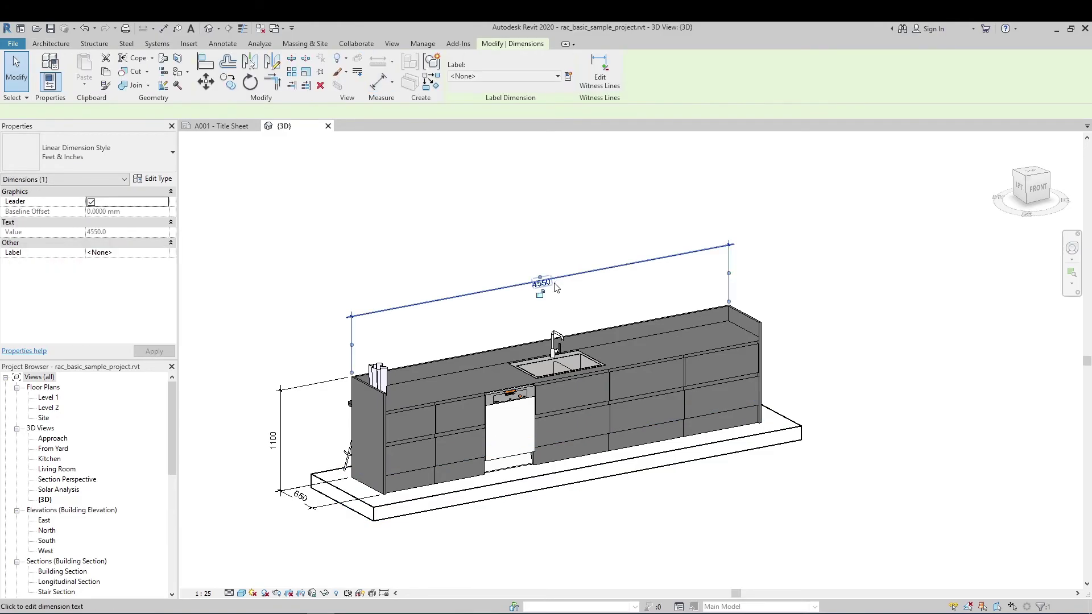
{"action": "scroll", "coordinate": [554, 288], "scroll_direction": "down", "scroll_amount": 1}
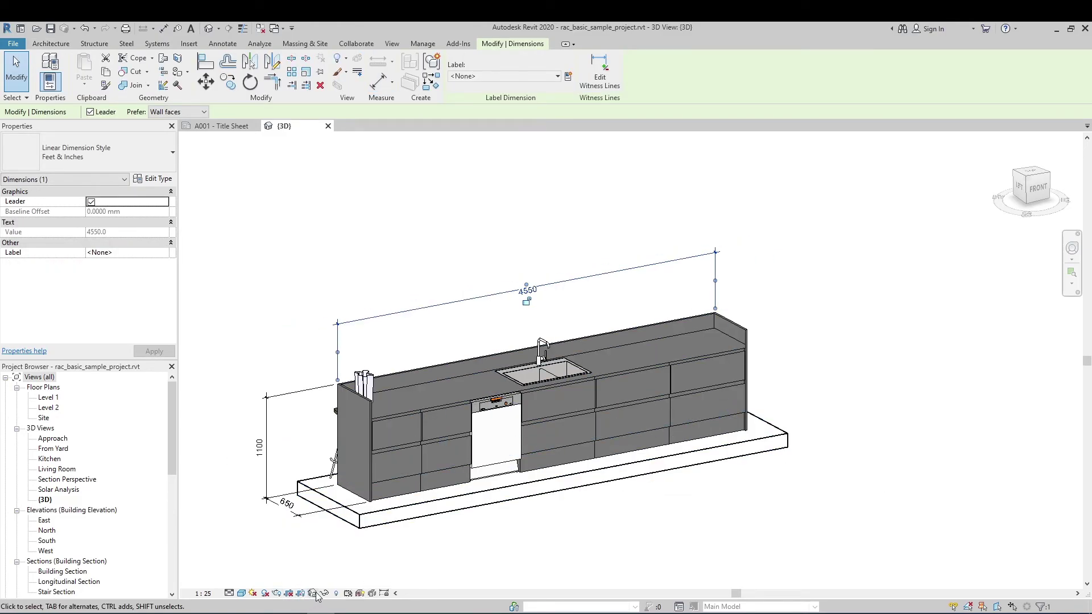
{"action": "left_click", "coordinate": [476, 544]}
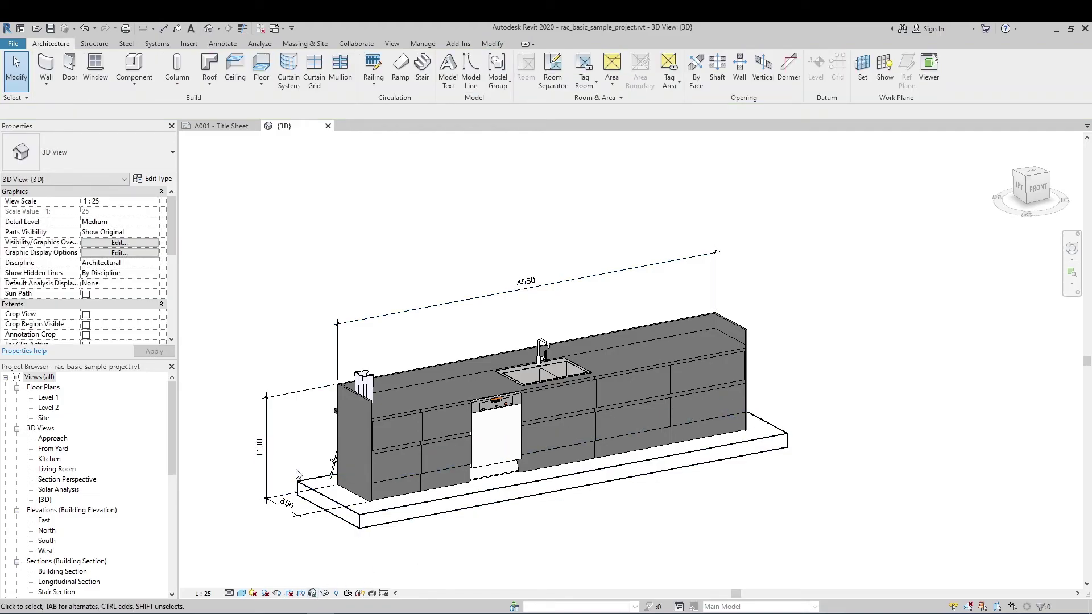